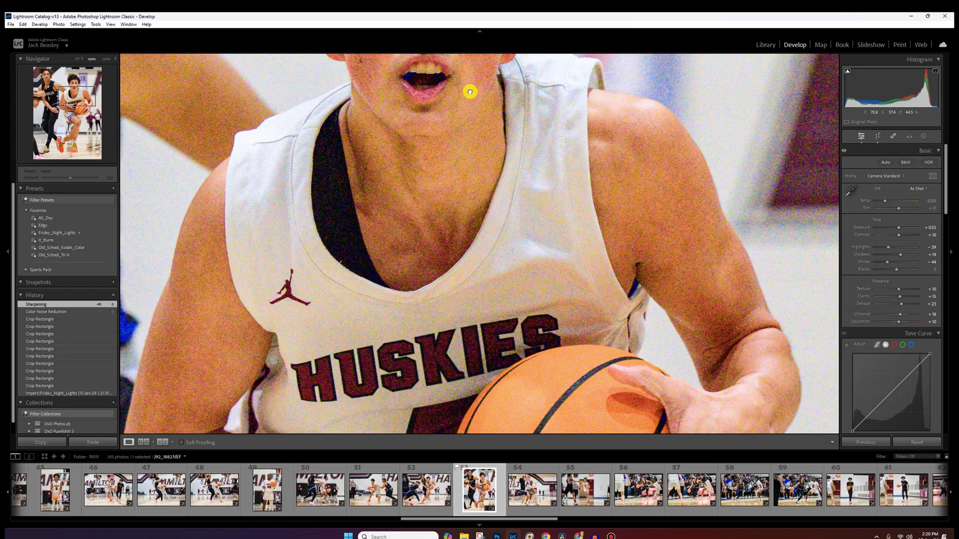
Denoise the RAW basketball photo with Enhance at an amount of 60, stacking the new DNG with the original
drag(470, 91, 485, 324)
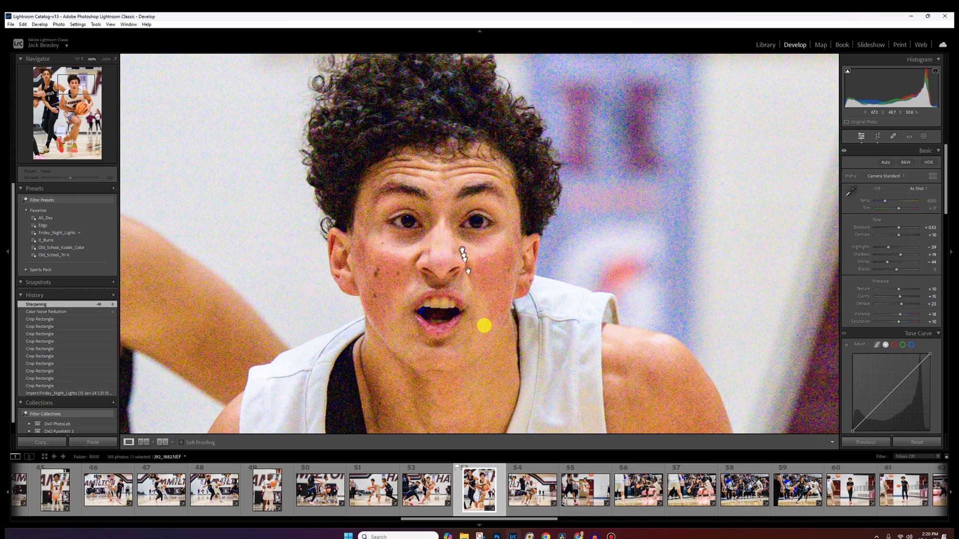
drag(459, 252, 475, 268)
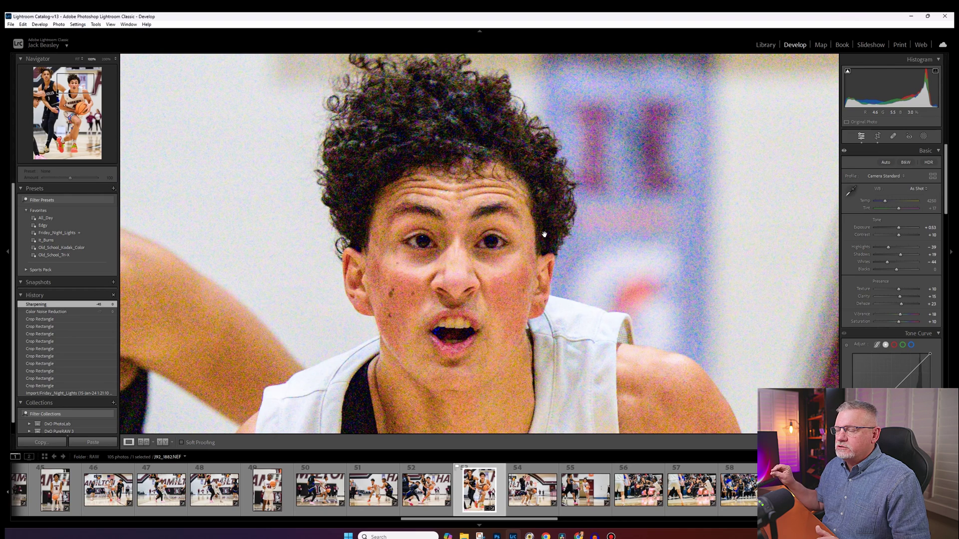
drag(544, 234, 562, 197)
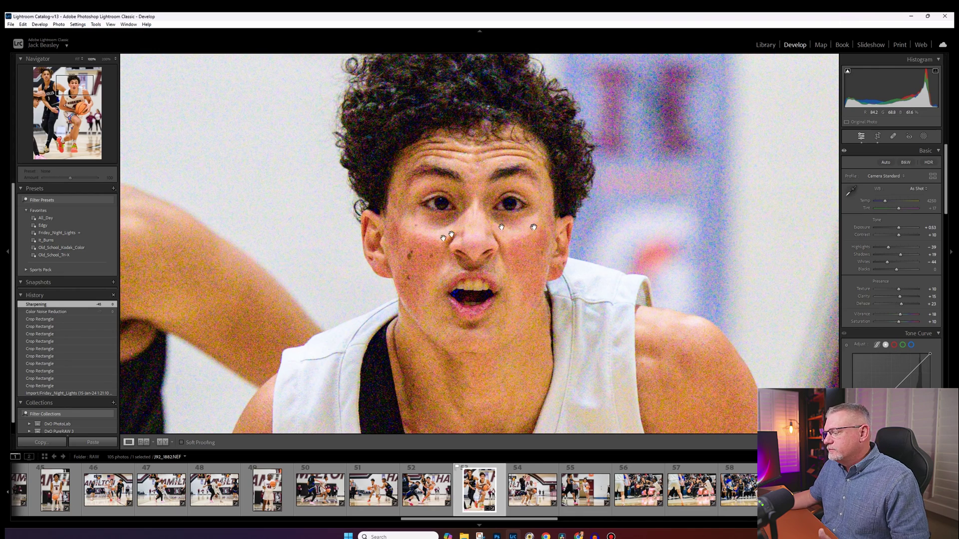
right_click(429, 291)
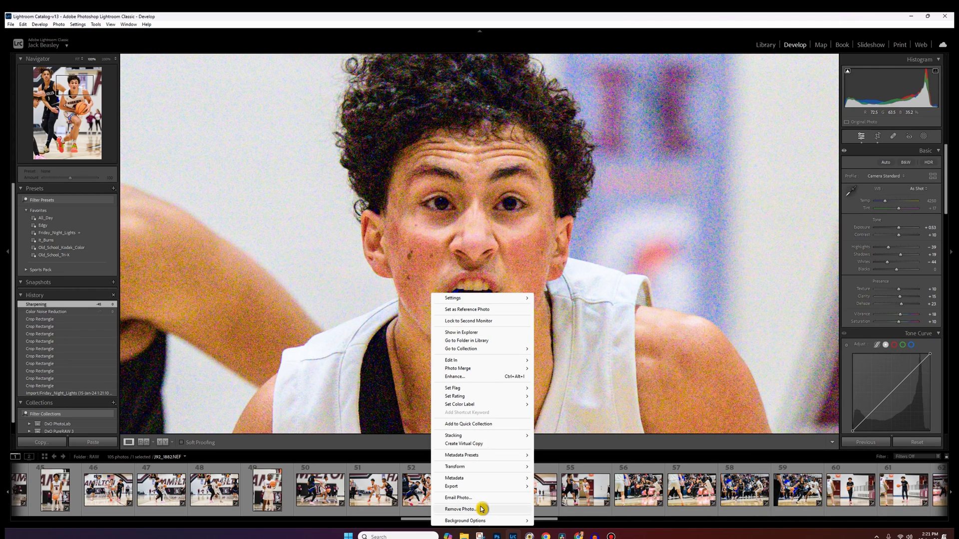
click(456, 376)
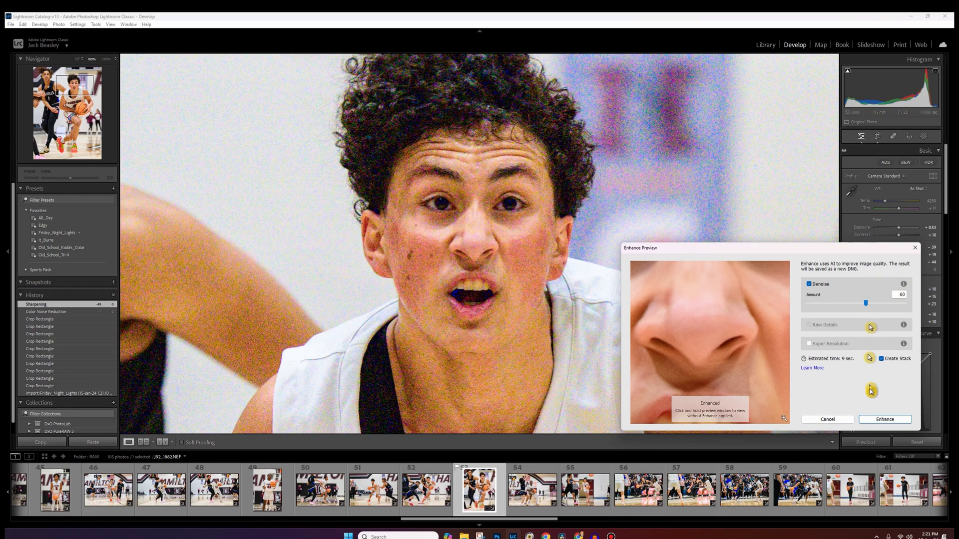
click(882, 419)
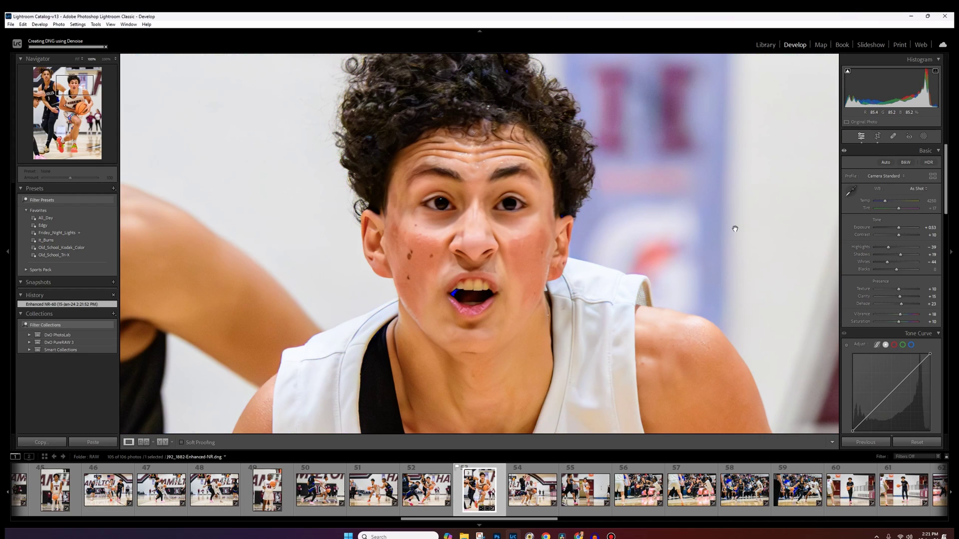
Inspect the denoised player's face, then delete the Enhanced-NR DNG copy from disk
drag(492, 242, 433, 251)
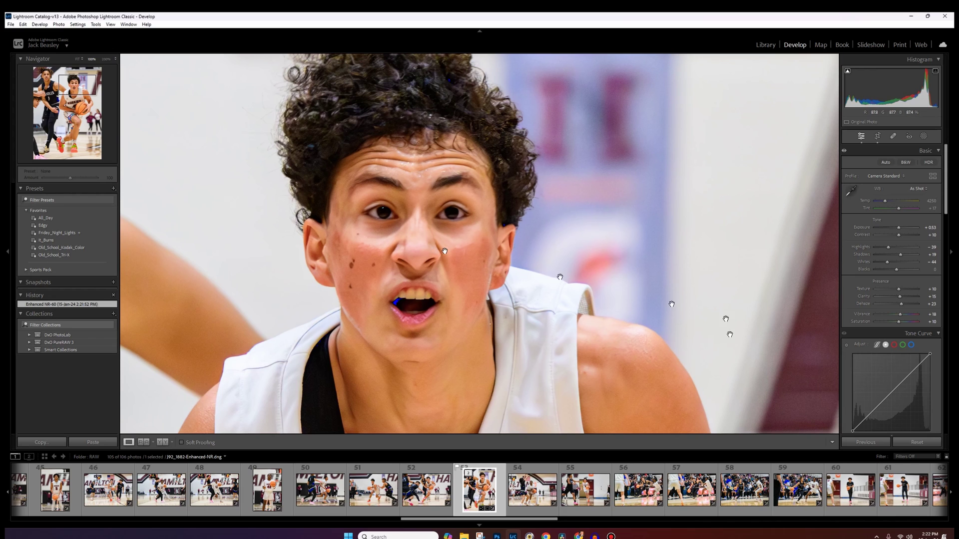
drag(449, 299, 471, 315)
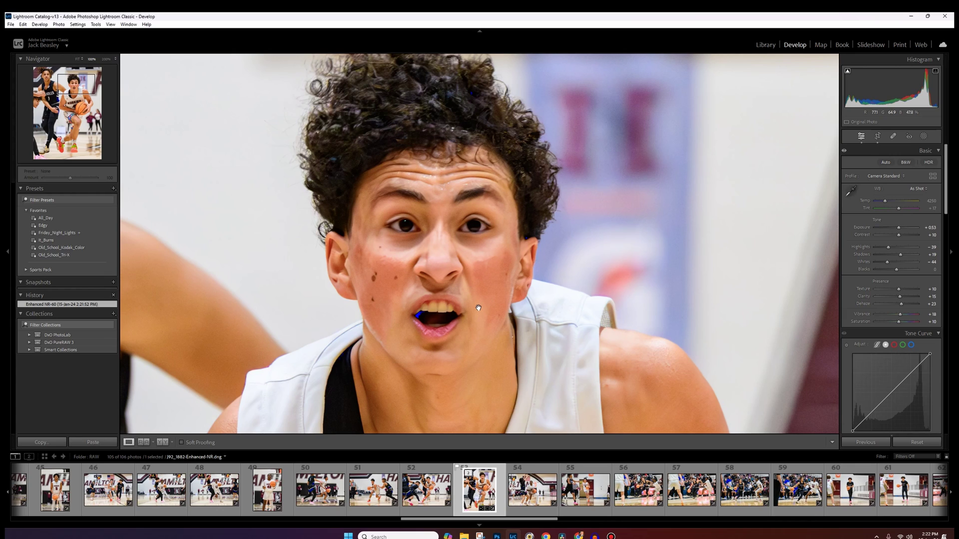
right_click(464, 496)
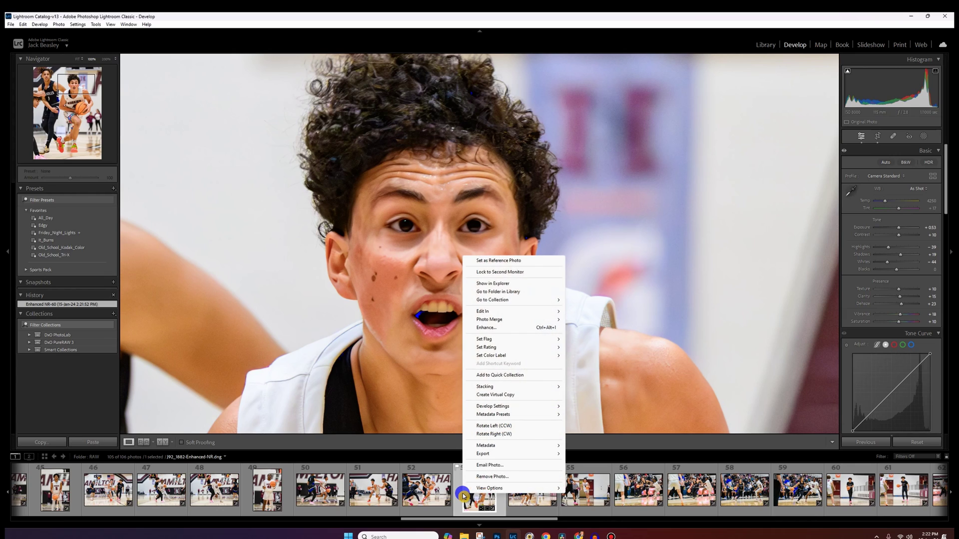
click(490, 476)
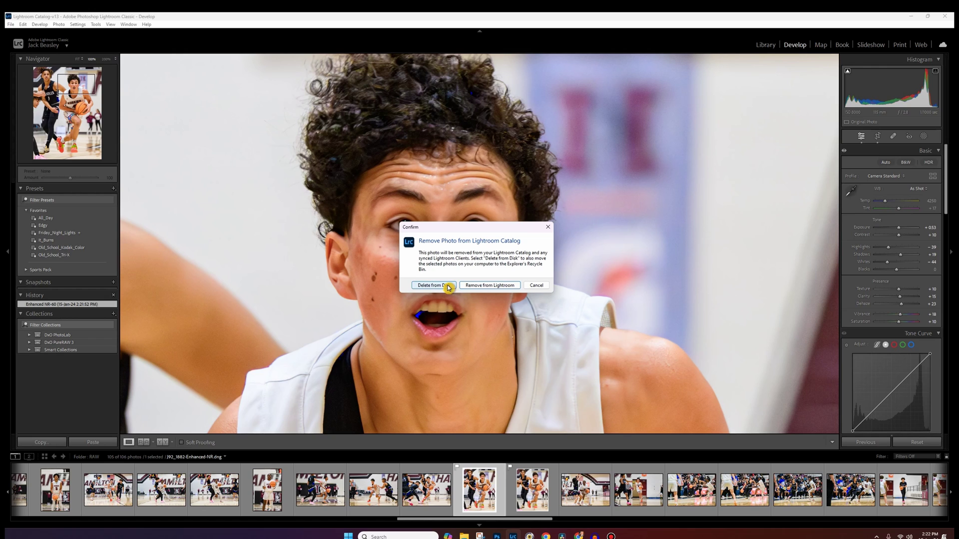
click(449, 288)
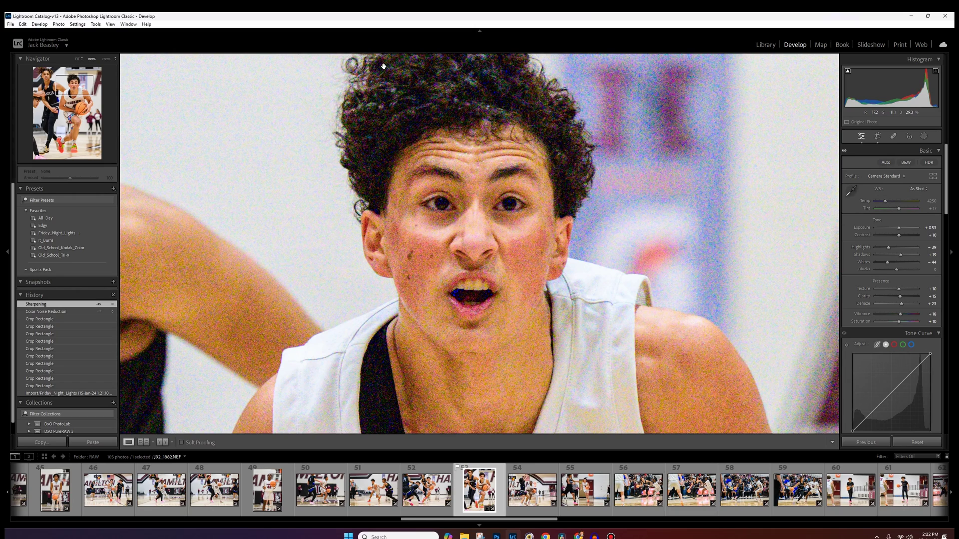
Send the original RAW photo to Topaz Photo AI for processing and bring the ball carrier's face into view
click(11, 25)
mouse_move(38, 186)
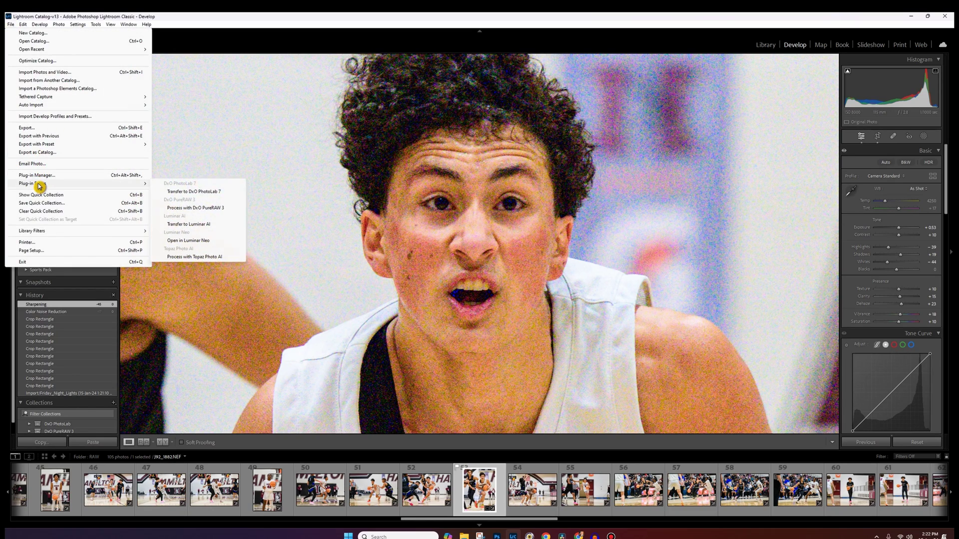
click(185, 257)
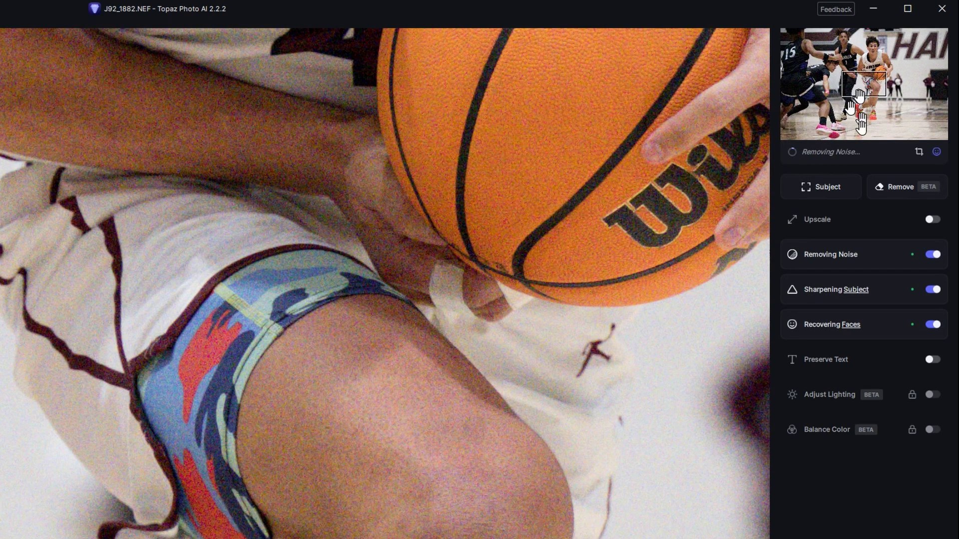
drag(859, 95, 873, 49)
drag(378, 437, 249, 494)
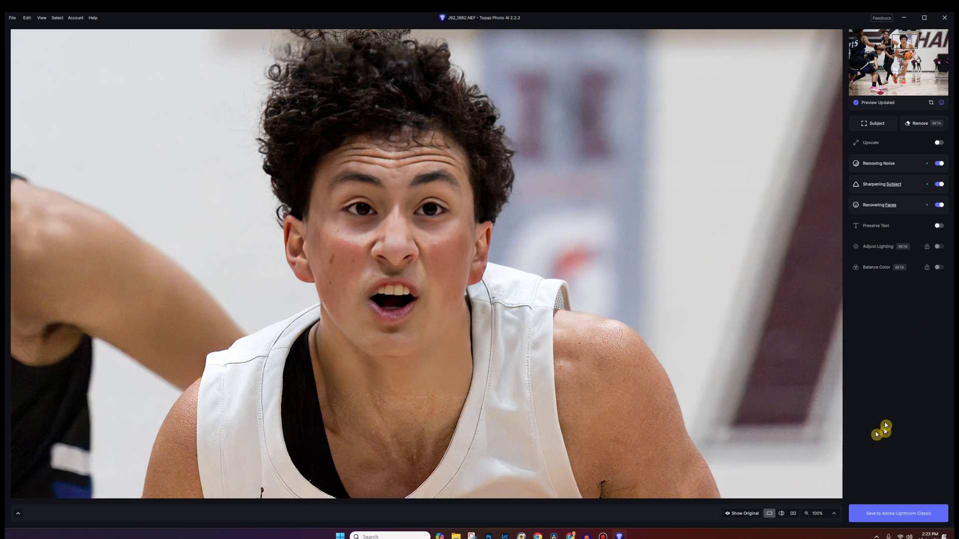
Examine the RAW Normal noise removal on the ball carrier's face, jersey, arms and ball
click(890, 167)
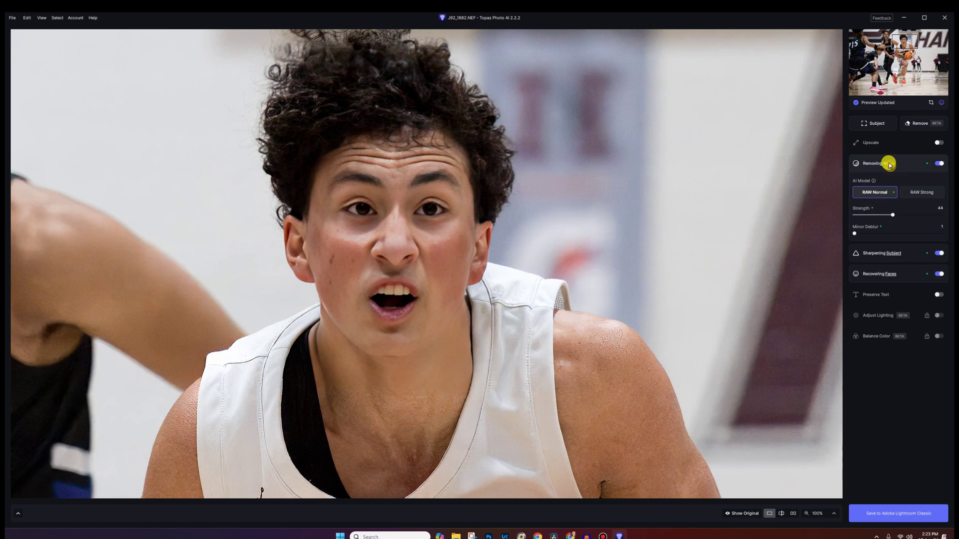
drag(599, 387, 607, 169)
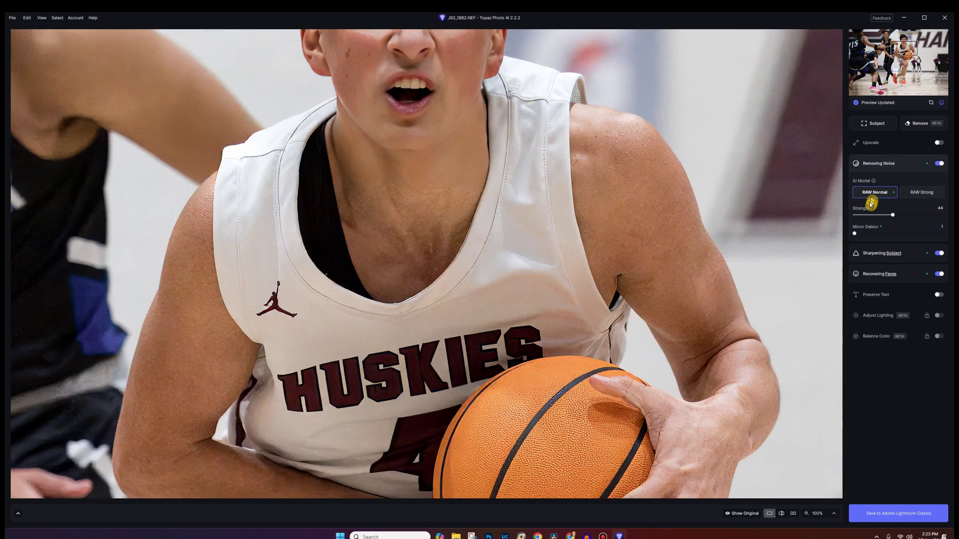
click(865, 194)
drag(327, 74, 319, 204)
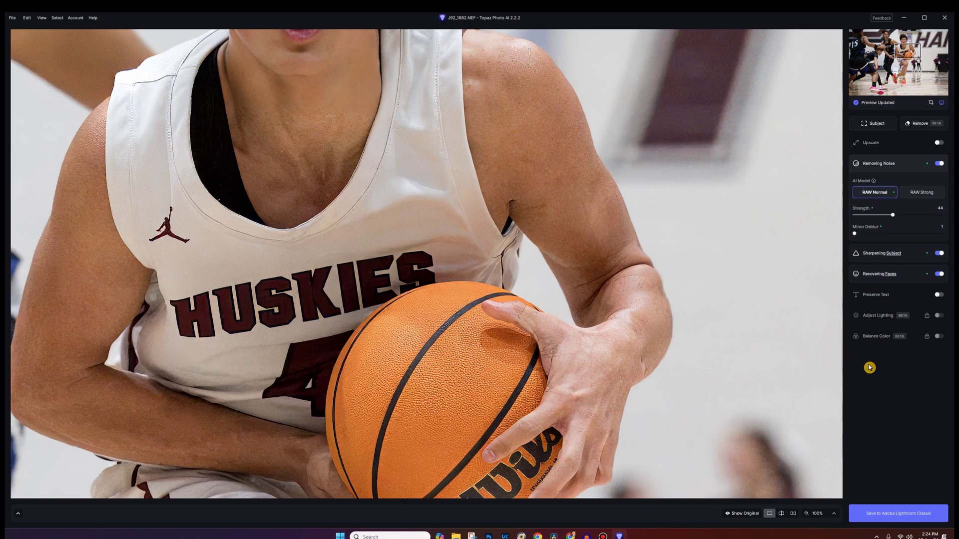
drag(396, 129, 550, 364)
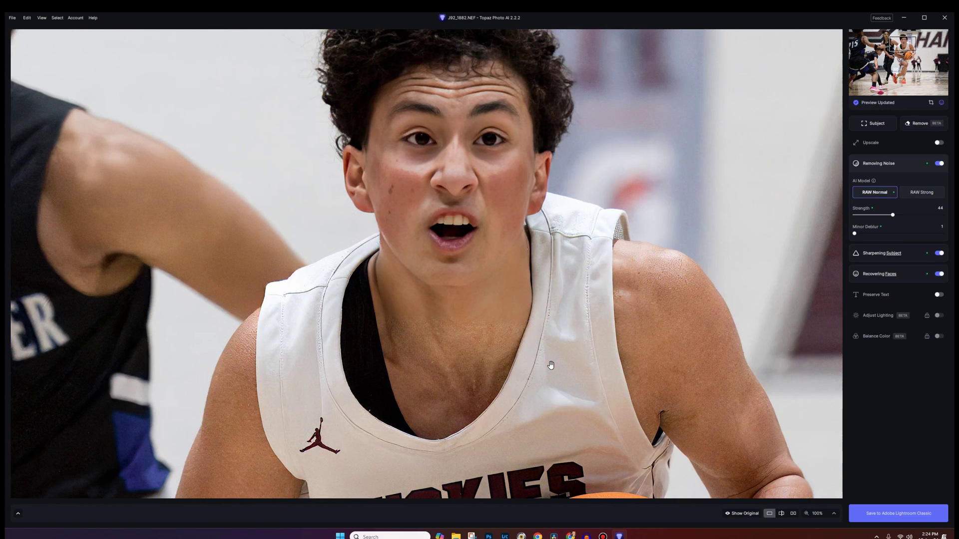
Switch the noise removal model to RAW Strong and check it on the player's jersey, ball and face
click(918, 195)
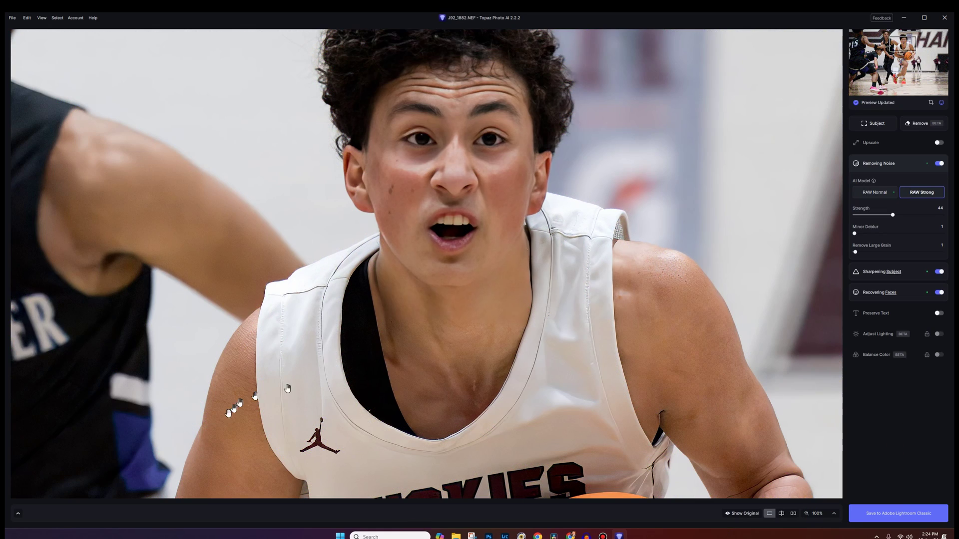
drag(624, 346, 478, 359)
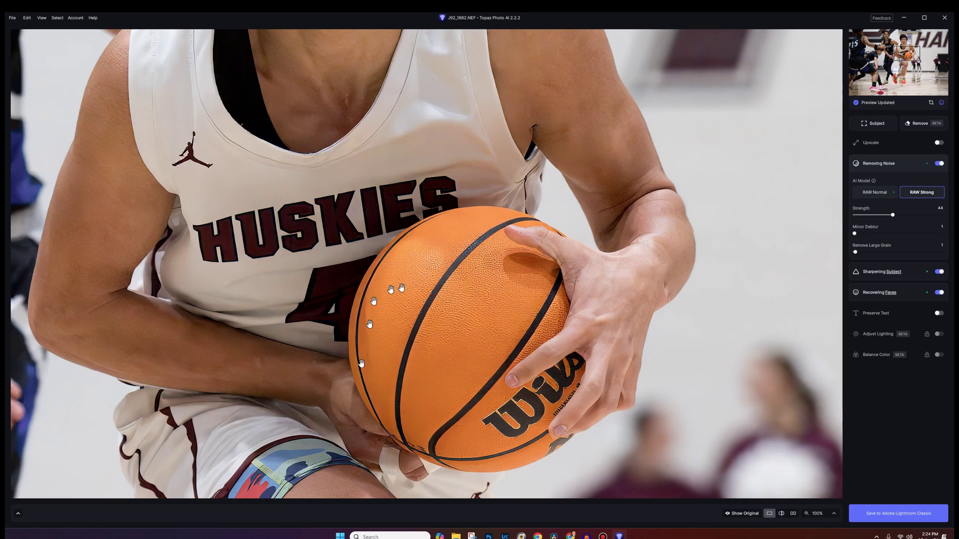
drag(379, 172, 424, 381)
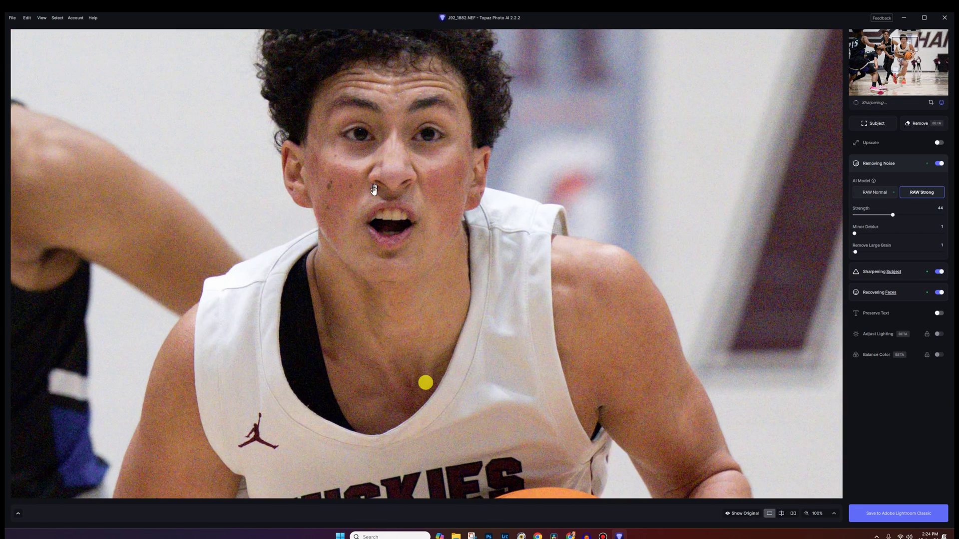
drag(388, 186, 398, 226)
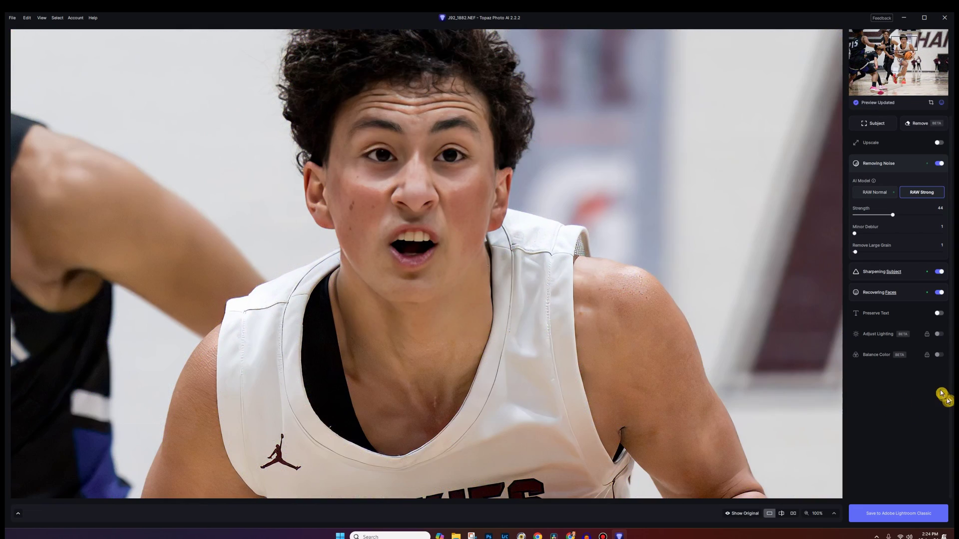
Edit the sharpening subject mask with the whole photo in view, subtracting player number 15 with the Object Selection Brush
click(878, 273)
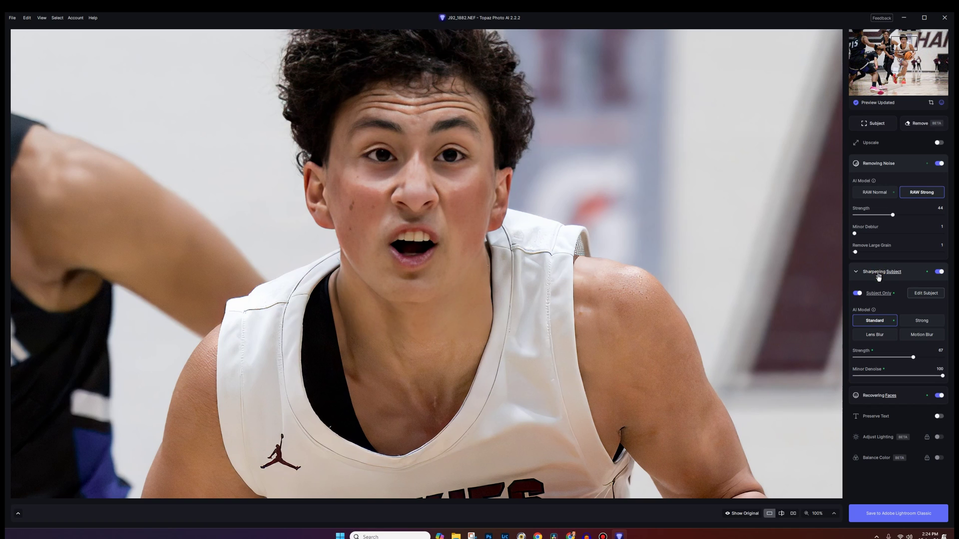
click(929, 294)
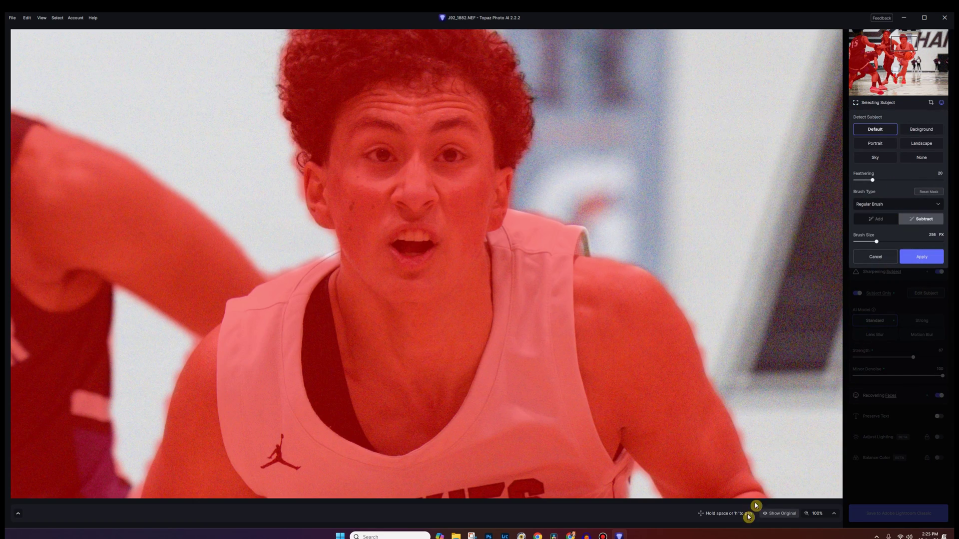
click(806, 513)
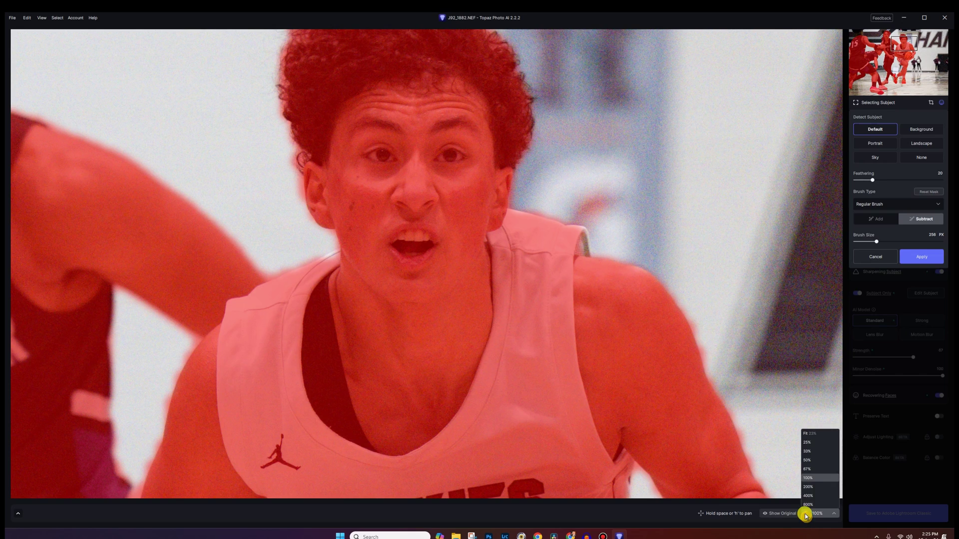
click(816, 434)
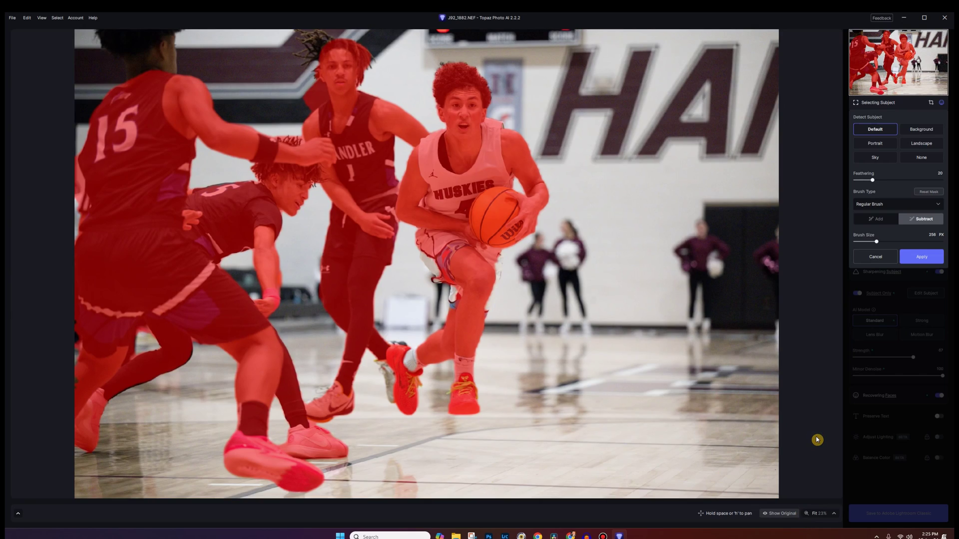
click(898, 204)
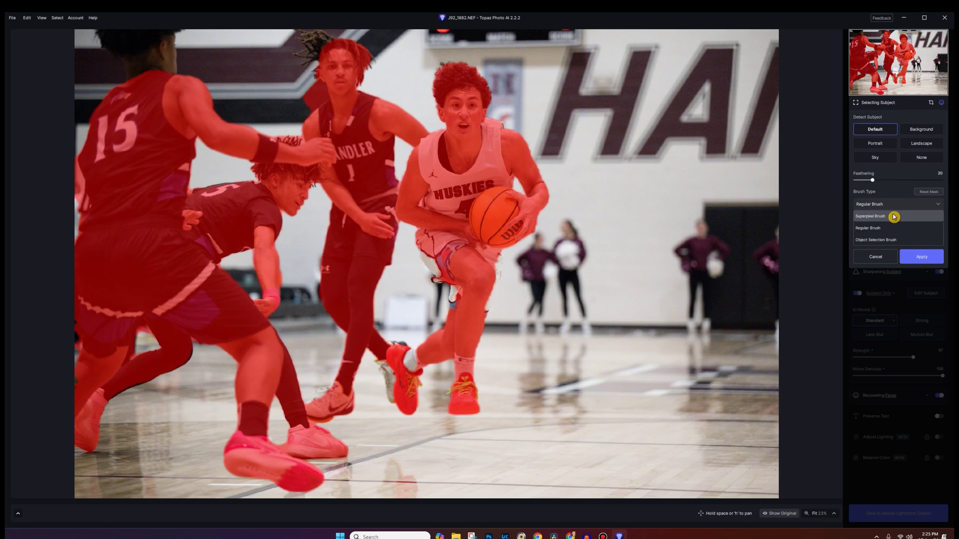
click(894, 239)
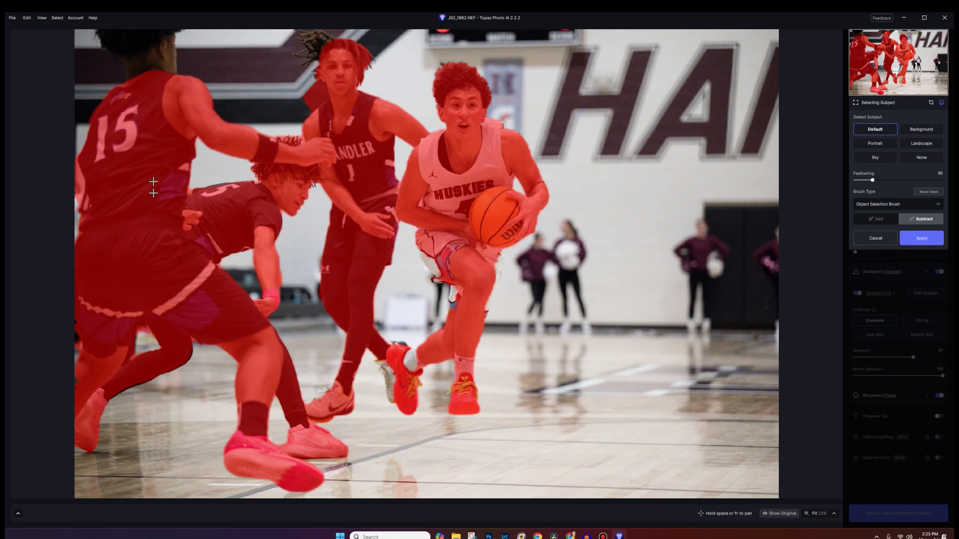
mouse_move(149, 90)
mouse_down()
mouse_move(123, 240)
mouse_move(86, 342)
mouse_move(83, 394)
mouse_up()
mouse_move(136, 229)
mouse_down()
mouse_move(172, 281)
mouse_move(236, 345)
mouse_move(257, 417)
mouse_up()
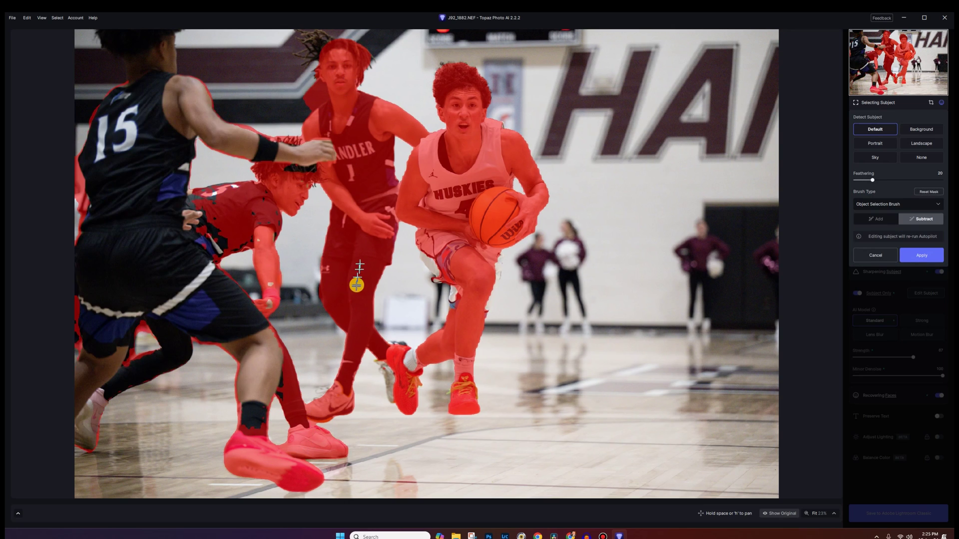
Subtract the remaining pink shoe and the standing Chandler player number 1 from the sharpening mask
click(353, 357)
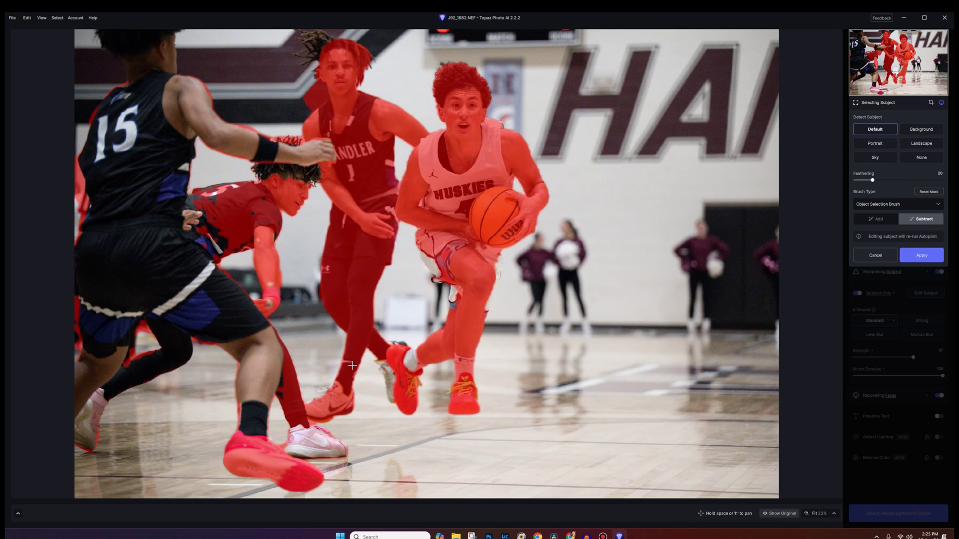
mouse_move(337, 145)
mouse_down()
mouse_move(336, 123)
mouse_move(342, 303)
mouse_up()
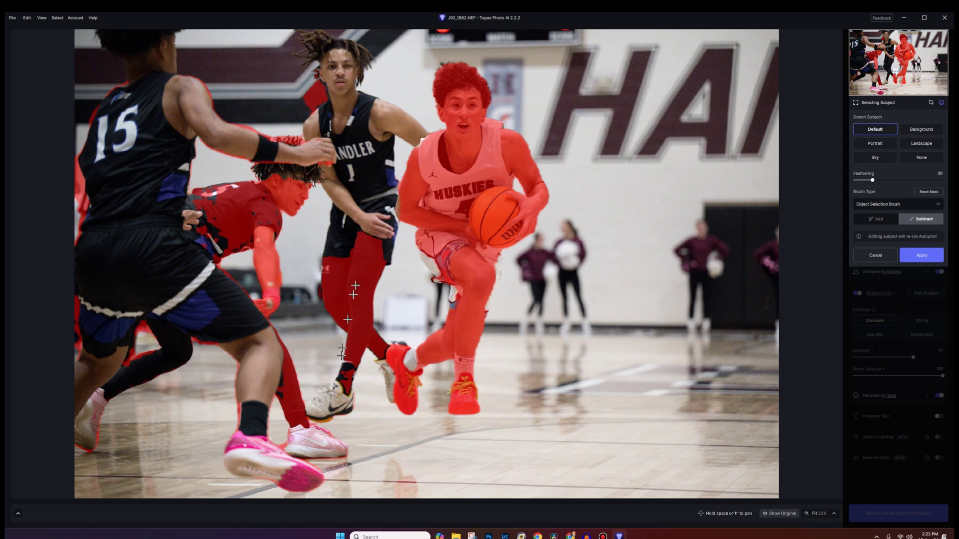
click(359, 277)
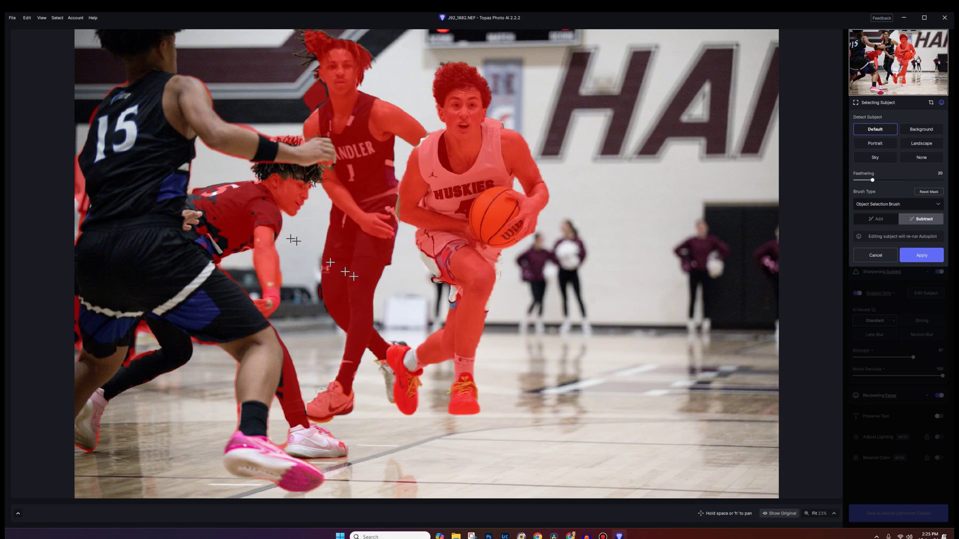
drag(346, 97, 357, 300)
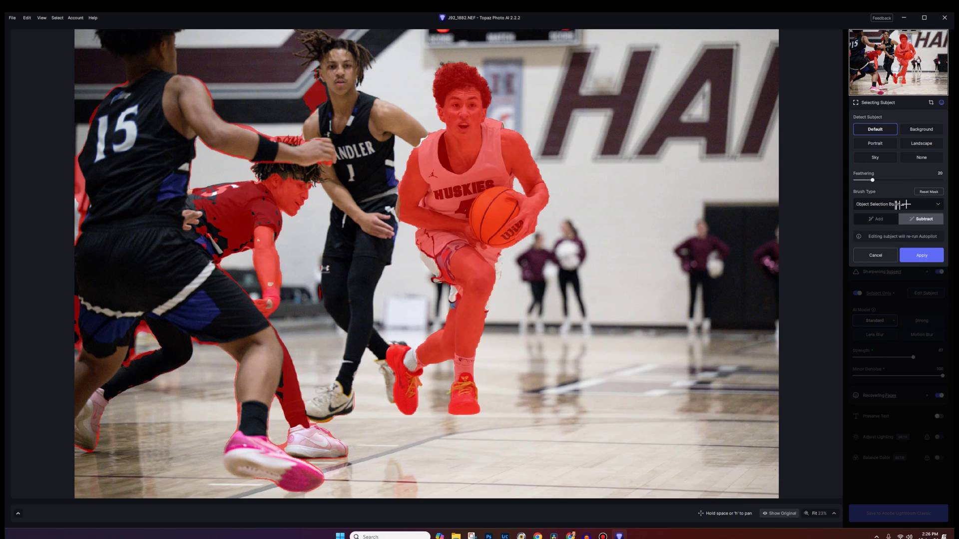
Subtract the crouching defender from the sharpening mask with the Regular Brush
click(894, 205)
click(894, 204)
click(870, 228)
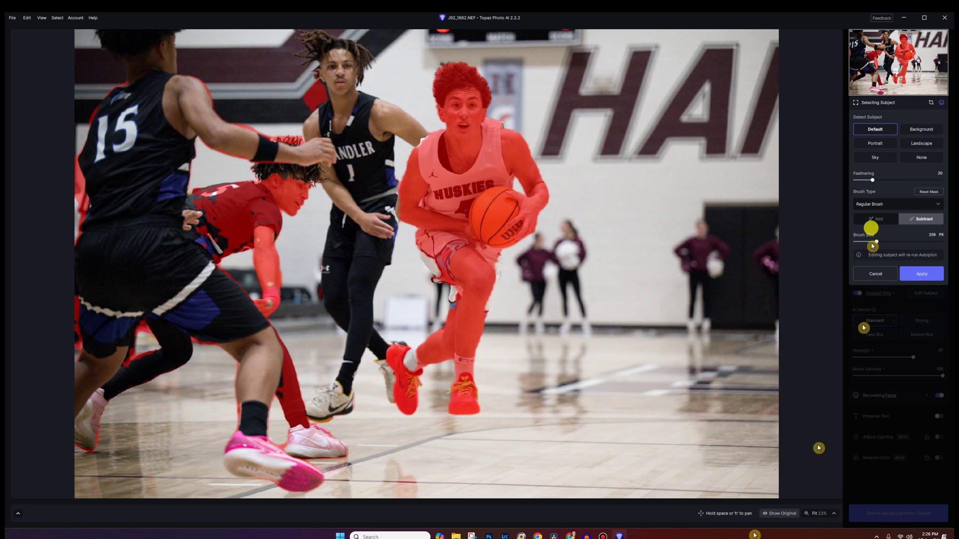
mouse_move(317, 161)
mouse_down()
mouse_move(207, 211)
mouse_move(265, 142)
mouse_move(327, 146)
mouse_move(247, 334)
mouse_move(254, 261)
mouse_move(259, 316)
mouse_move(211, 242)
mouse_move(290, 196)
mouse_move(215, 296)
mouse_move(259, 336)
mouse_move(302, 462)
mouse_move(295, 390)
mouse_move(335, 465)
mouse_move(396, 460)
mouse_move(298, 390)
mouse_move(314, 117)
mouse_move(303, 109)
mouse_move(329, 53)
mouse_move(345, 84)
mouse_up()
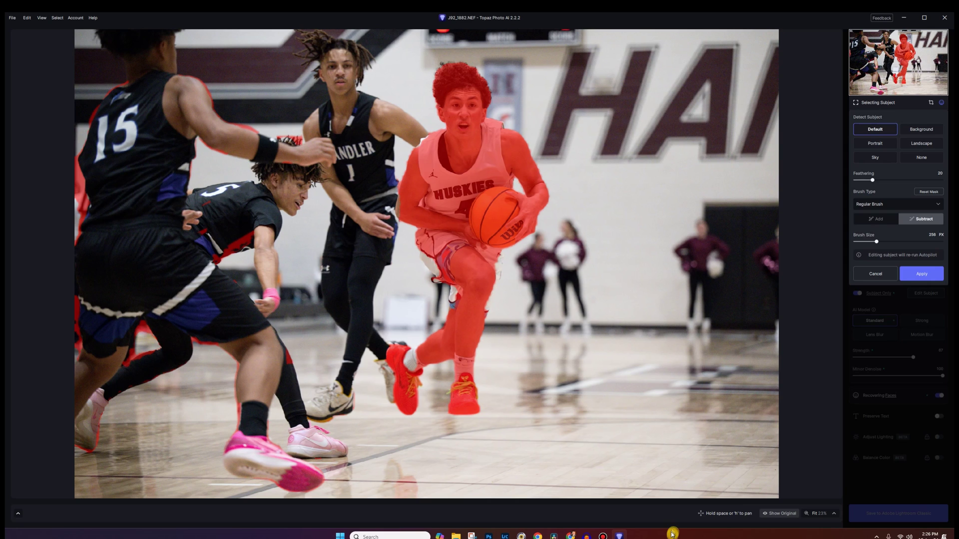
Apply the edited sharpening subject mask and view the ball carrier at 100% zoom
click(919, 274)
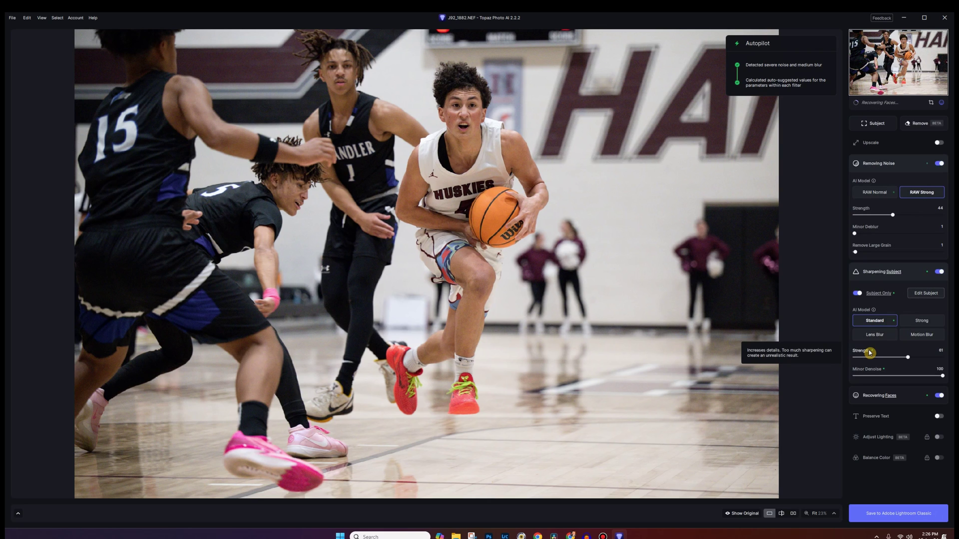
click(817, 518)
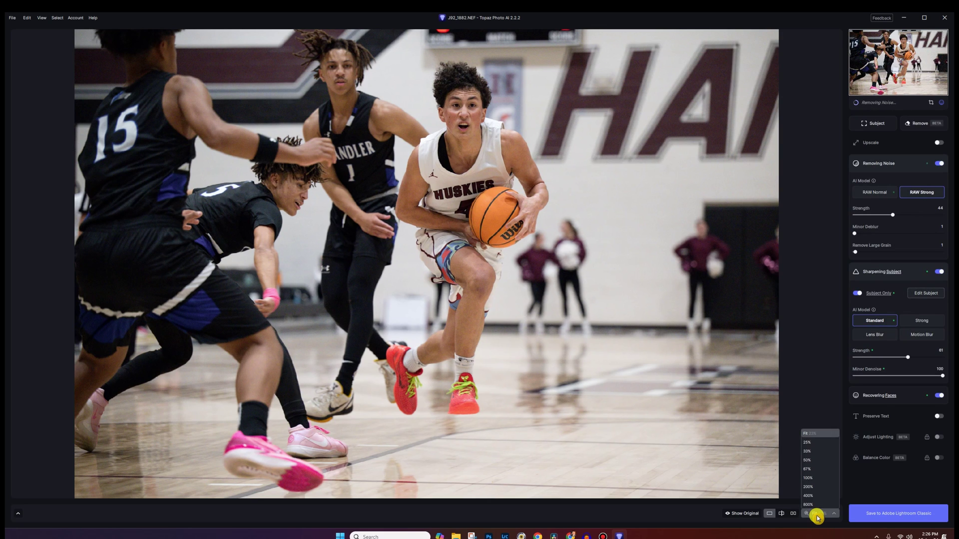
click(811, 478)
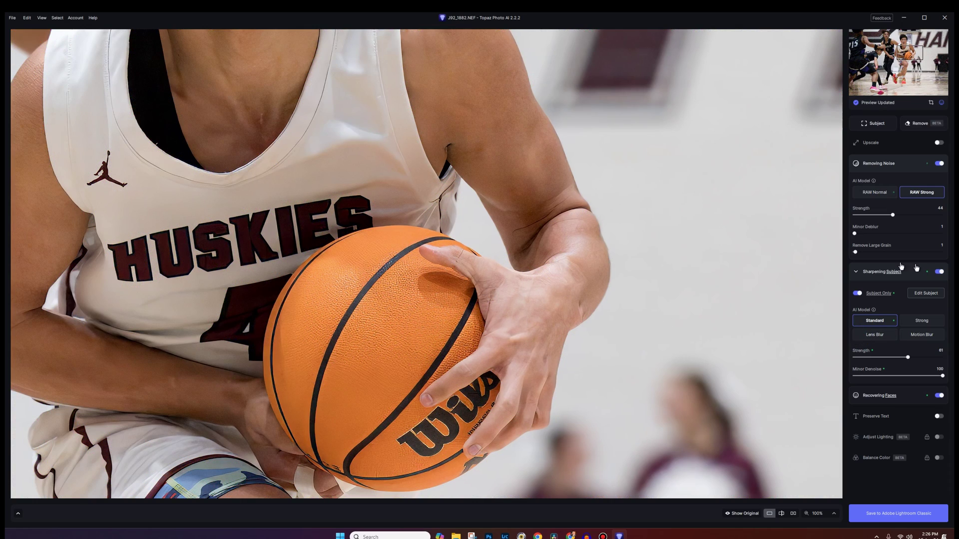
Turn off sharpening and check the ball carrier's jersey, arms and ball at 100%
click(939, 273)
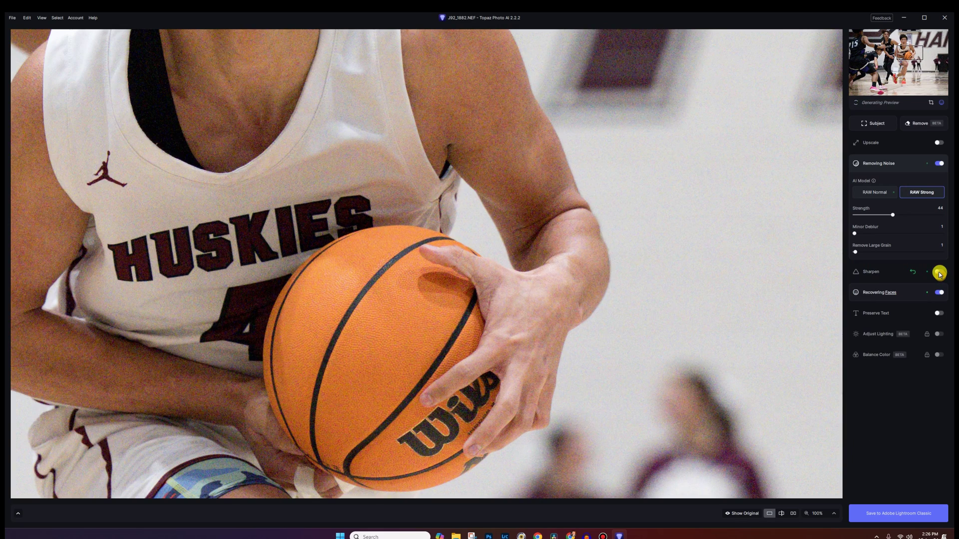
drag(413, 146, 539, 358)
drag(450, 267, 462, 296)
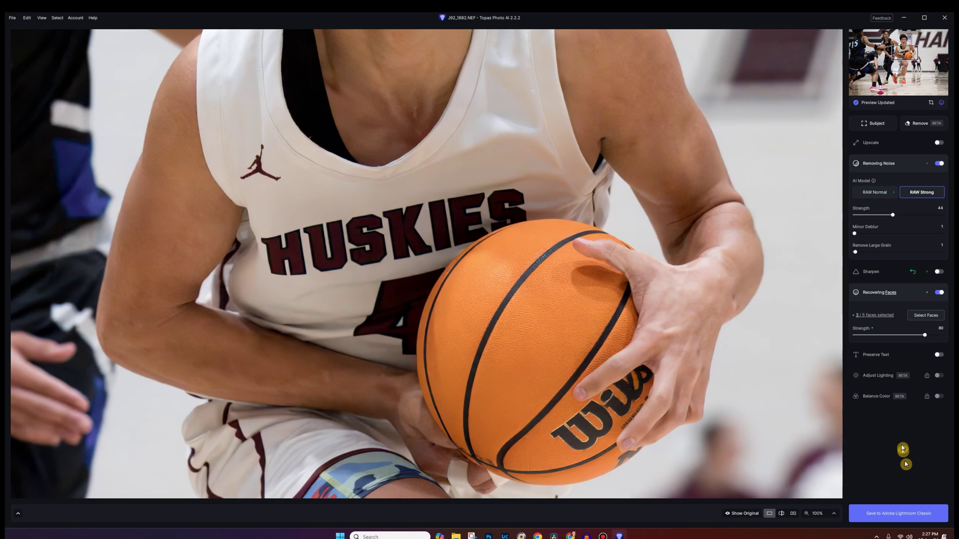
Examine the face recovery results on Chandler player number 1 and the crouching defender
click(887, 41)
drag(507, 132, 555, 279)
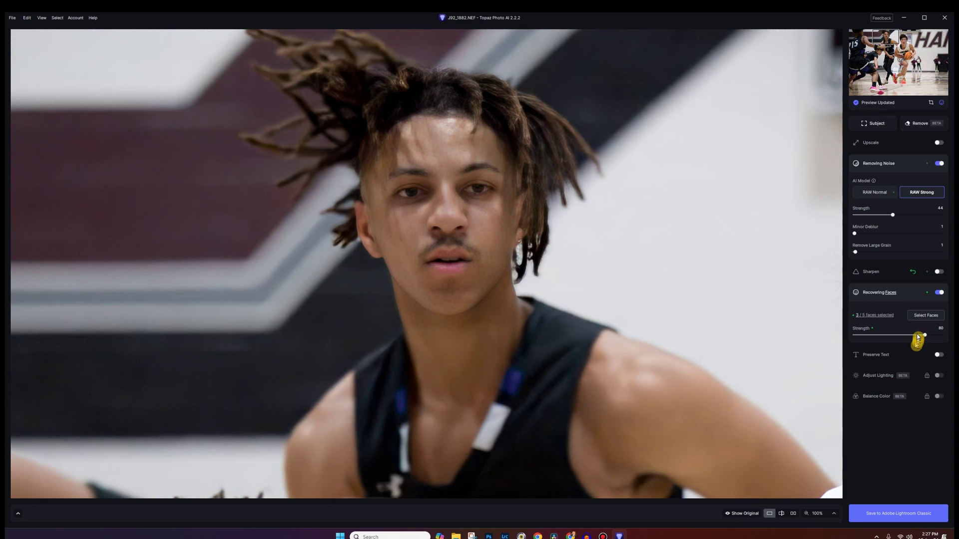
click(919, 317)
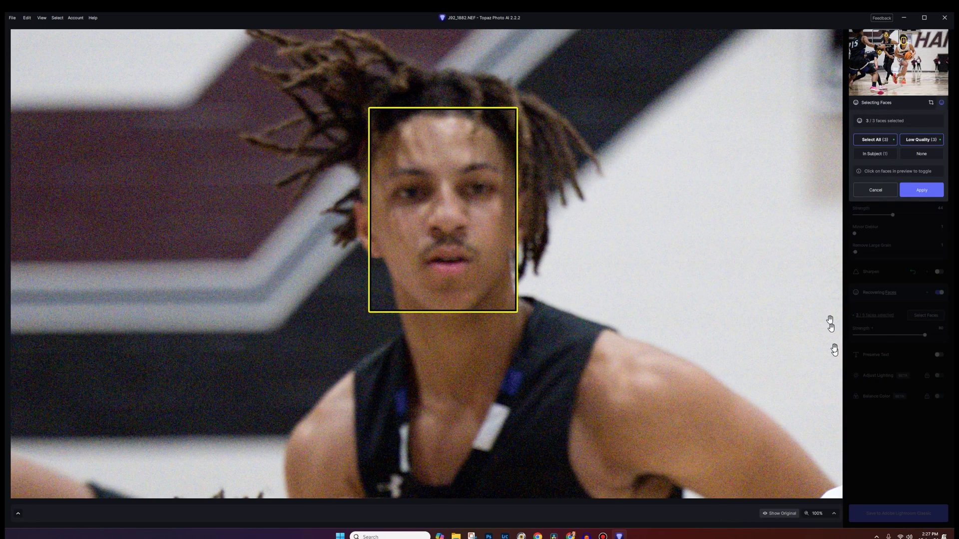
click(878, 51)
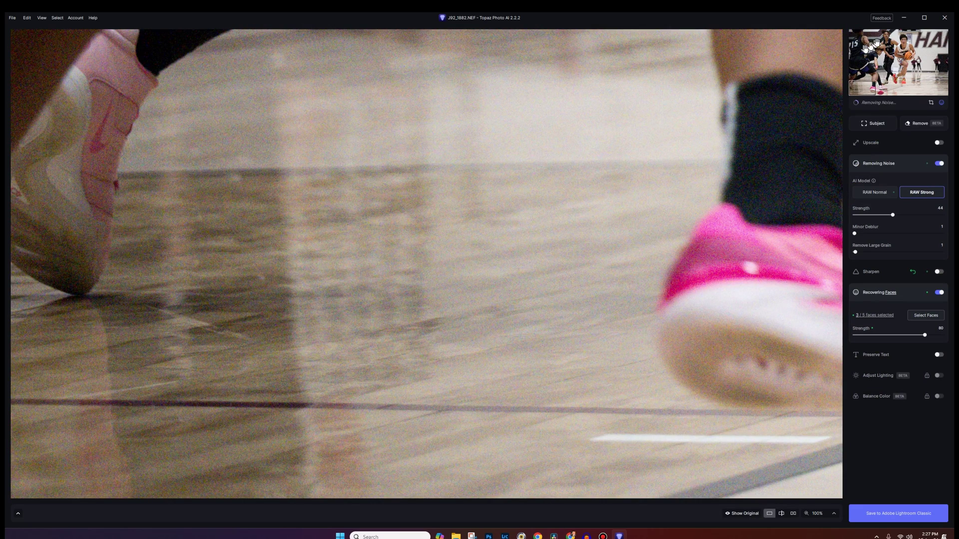
click(891, 37)
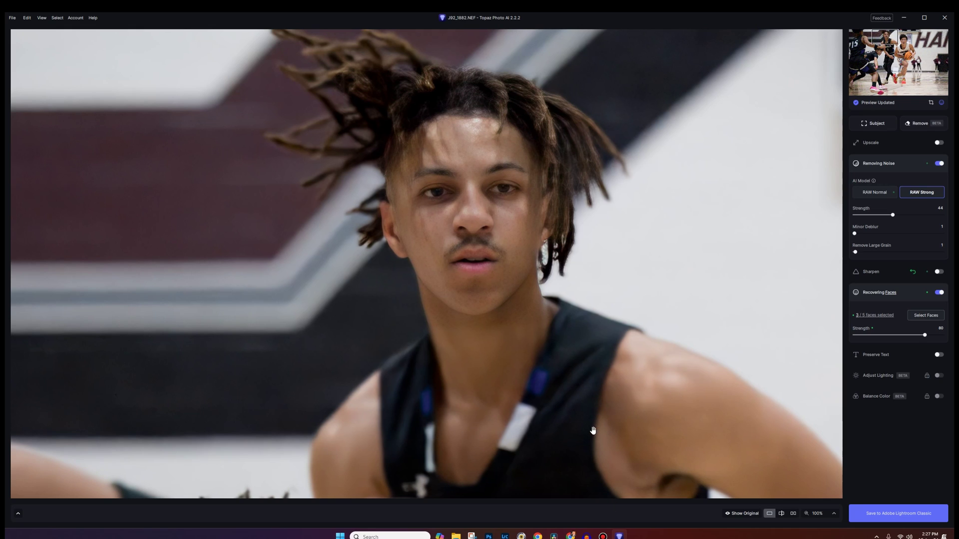
click(878, 48)
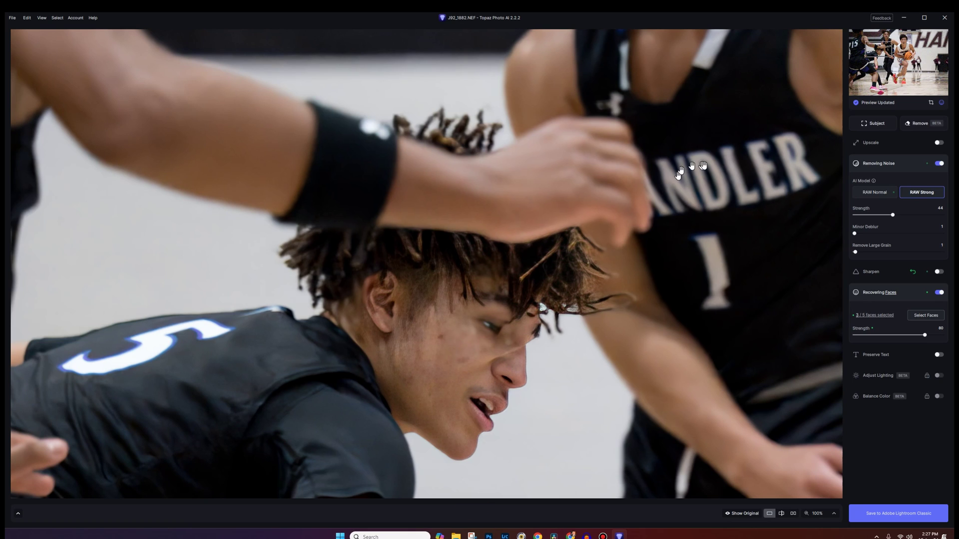
drag(746, 193, 575, 314)
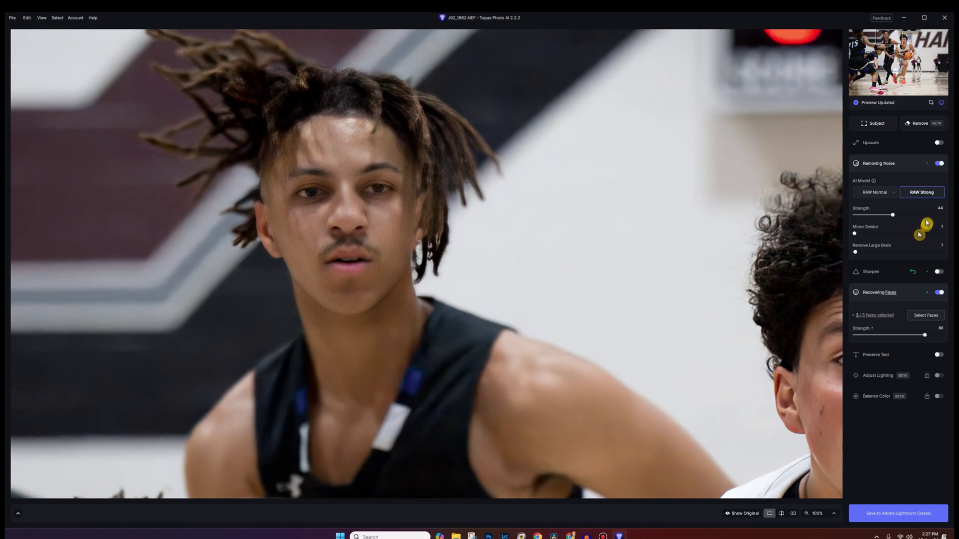
Exclude the faces of Chandler player number 1 and the crouching defender from face recovery
click(924, 316)
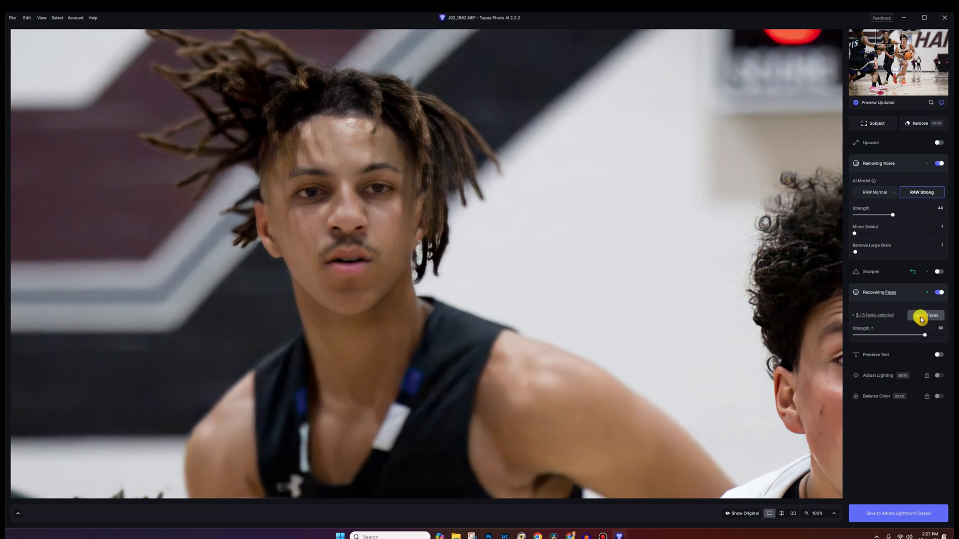
click(339, 186)
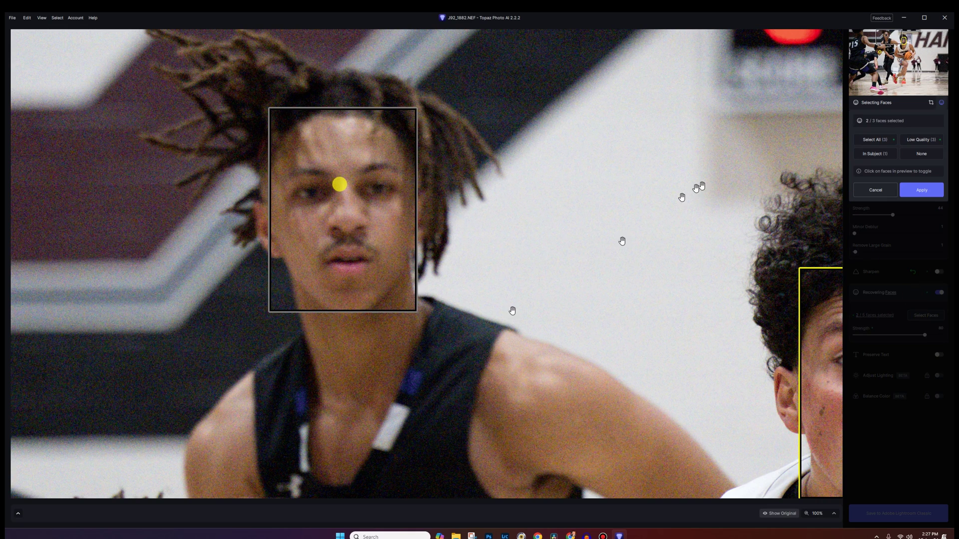
click(878, 52)
click(525, 161)
click(905, 194)
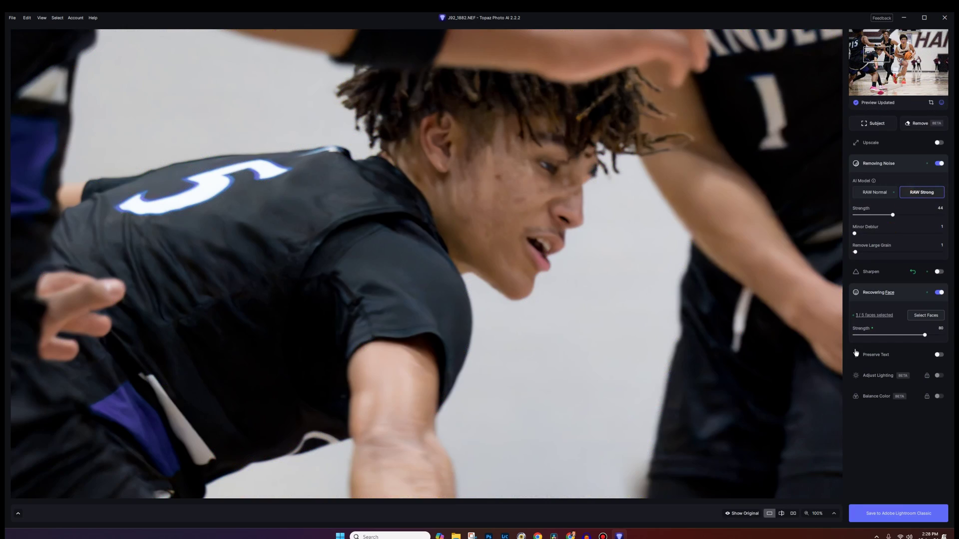
Check the ball carrier's face, and save the processed photo to Adobe Lightroom Classic
click(903, 38)
drag(428, 381, 400, 223)
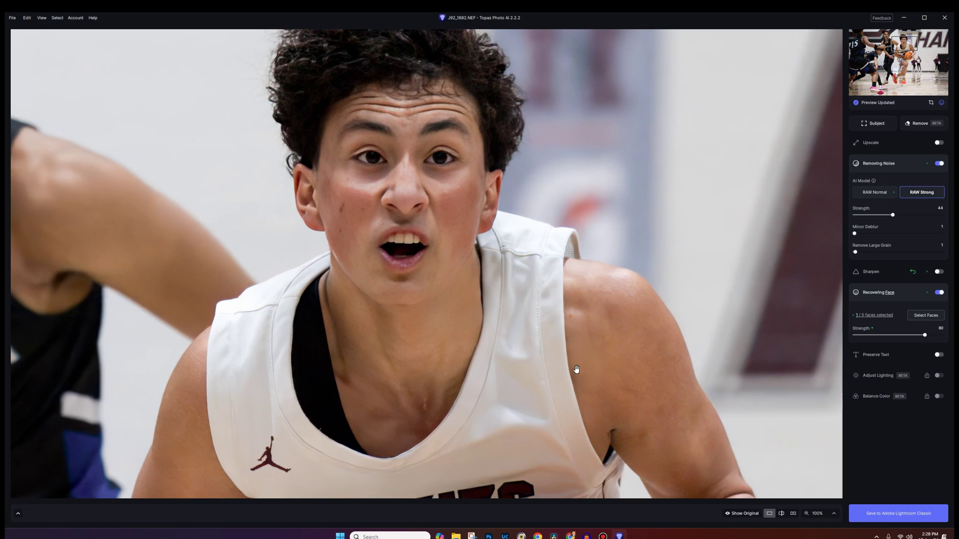
click(896, 513)
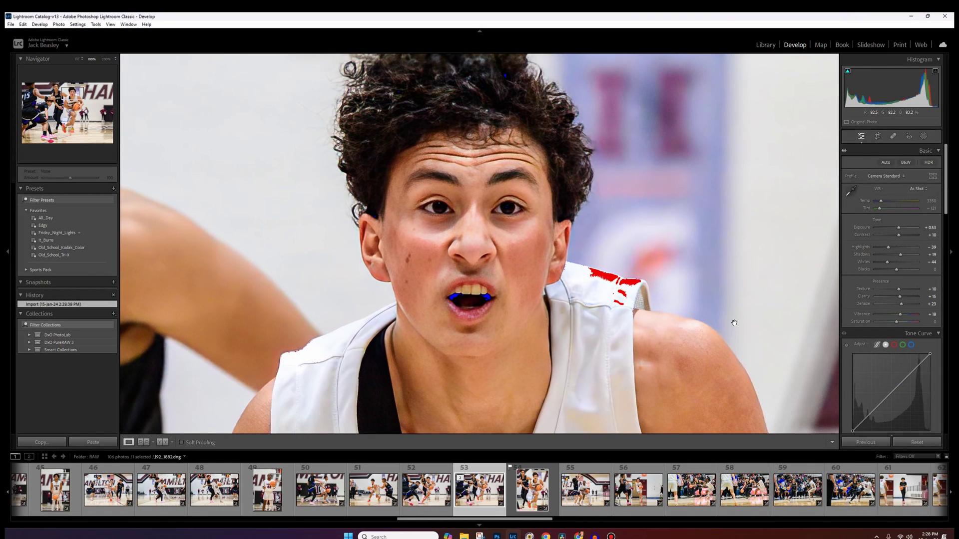
Examine the returned DNG in Lightroom at 100% on the ball carrier's face, jersey and ball
drag(472, 256, 406, 154)
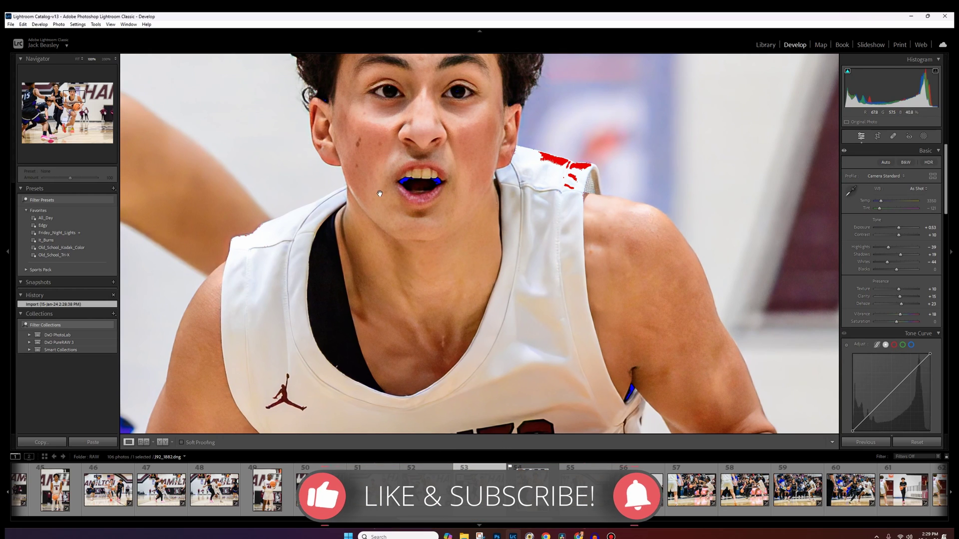
drag(434, 280, 376, 130)
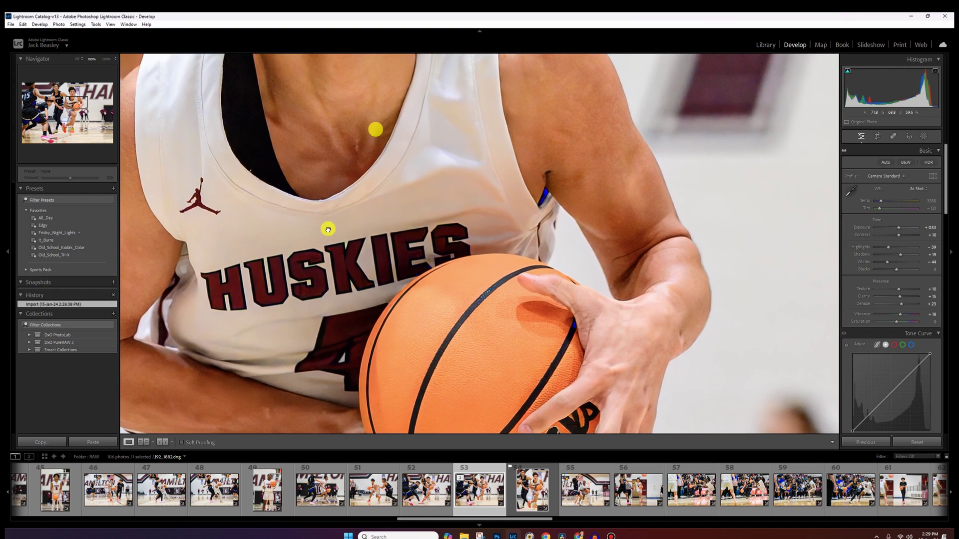
drag(327, 230, 486, 235)
drag(417, 280, 305, 336)
drag(359, 117, 364, 406)
drag(374, 263, 383, 282)
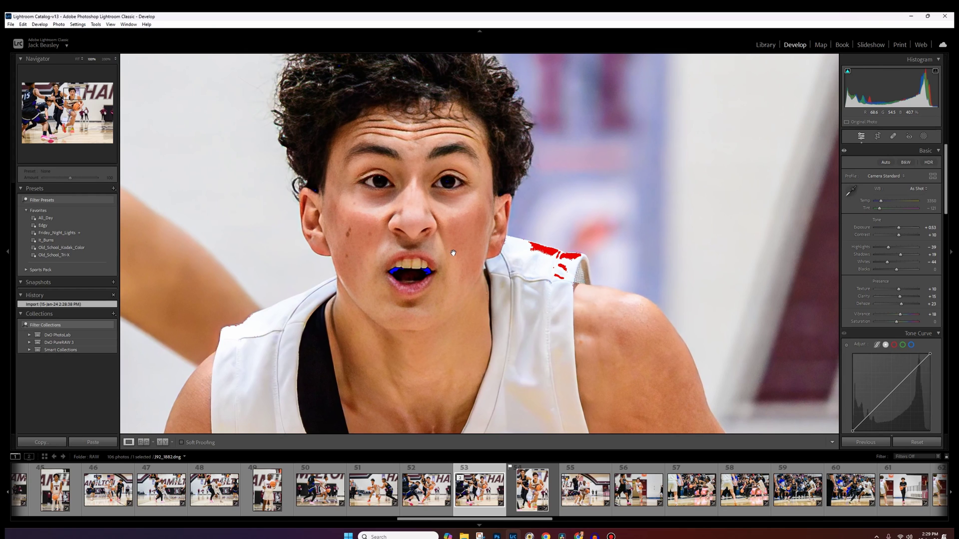
Send the cropped original J92_1882.NEF to Topaz Photo AI as a copy with Lightroom adjustments
right_click(428, 325)
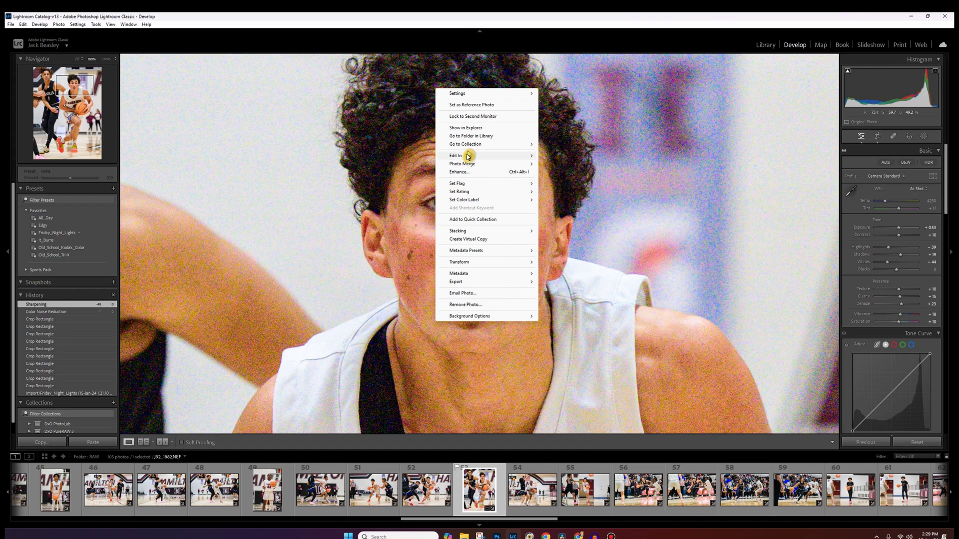
mouse_move(467, 156)
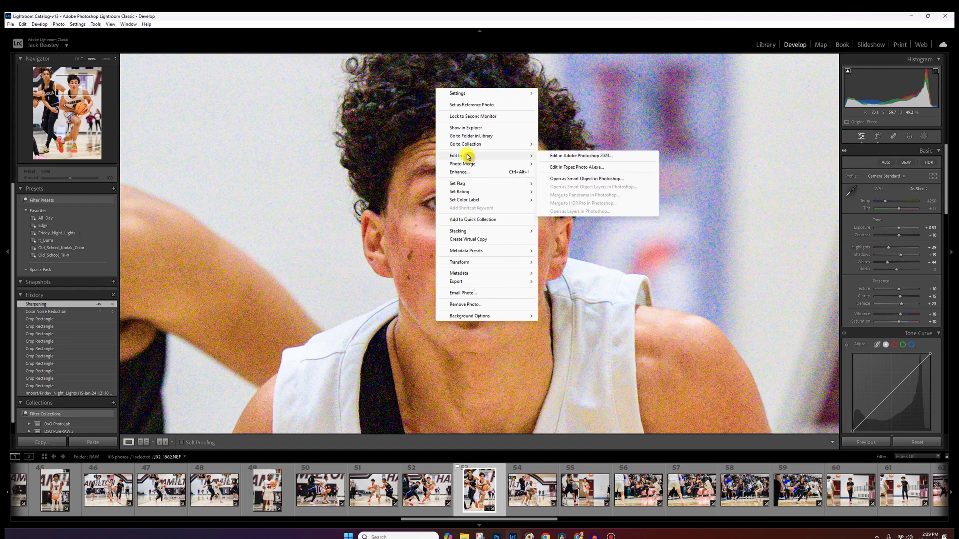
click(579, 167)
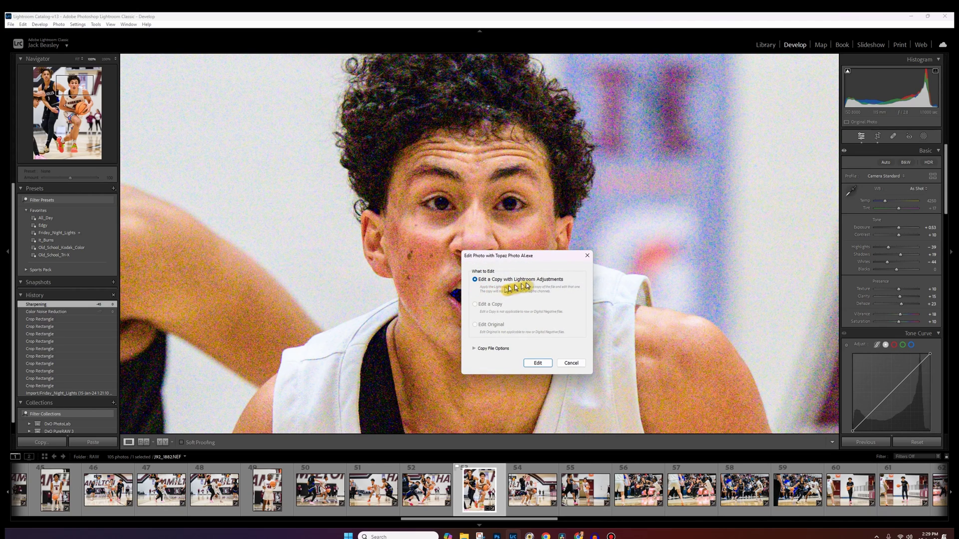
click(537, 363)
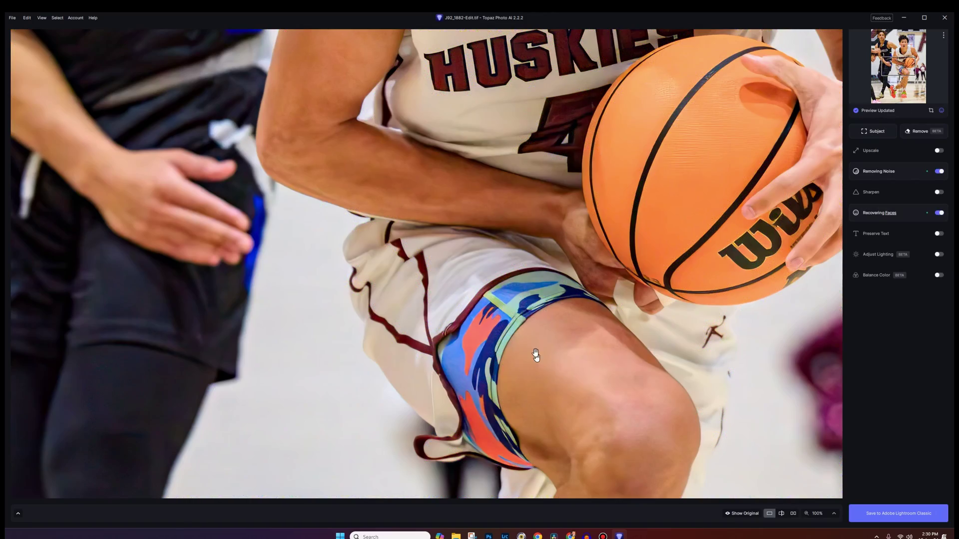
Edit the face recovery selection and add the ball carrier's face to it
drag(587, 106, 374, 256)
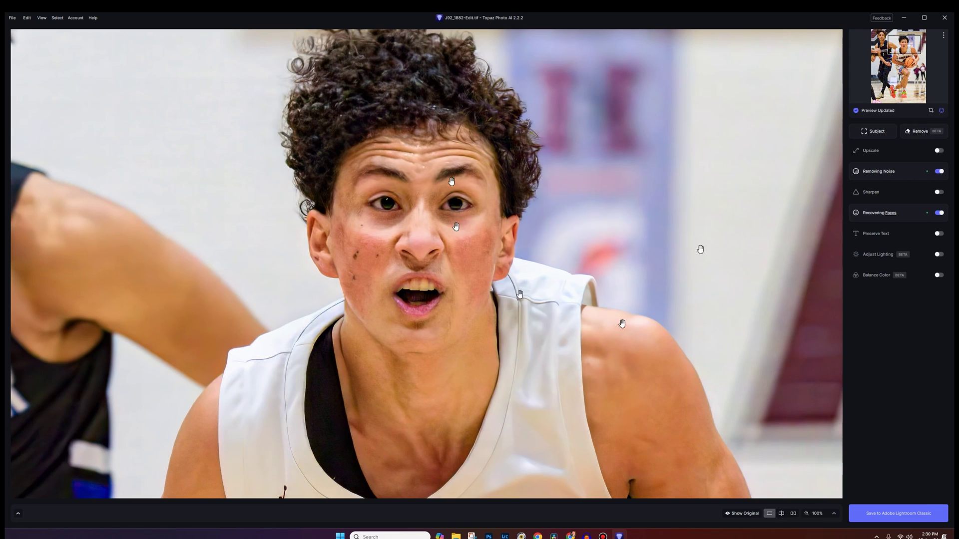
click(889, 208)
click(888, 207)
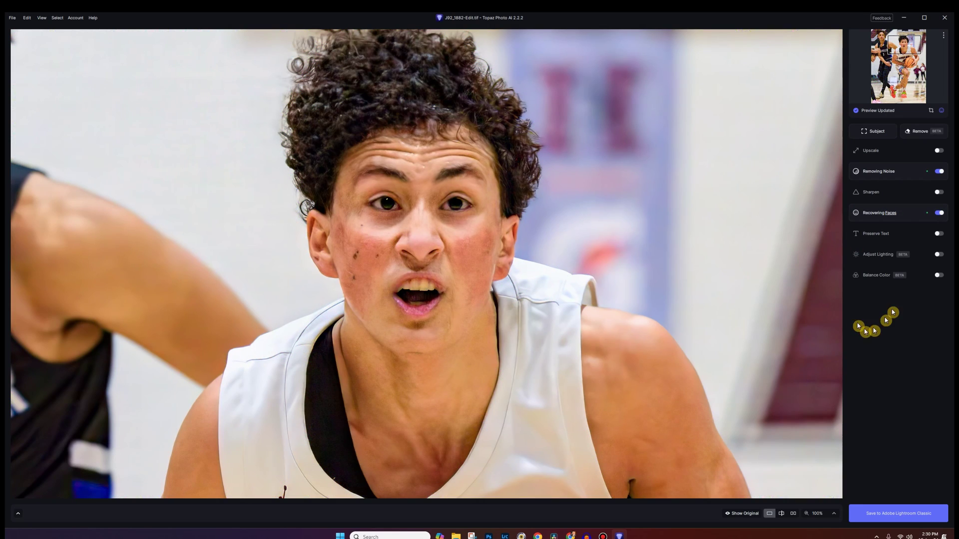
click(911, 213)
click(921, 235)
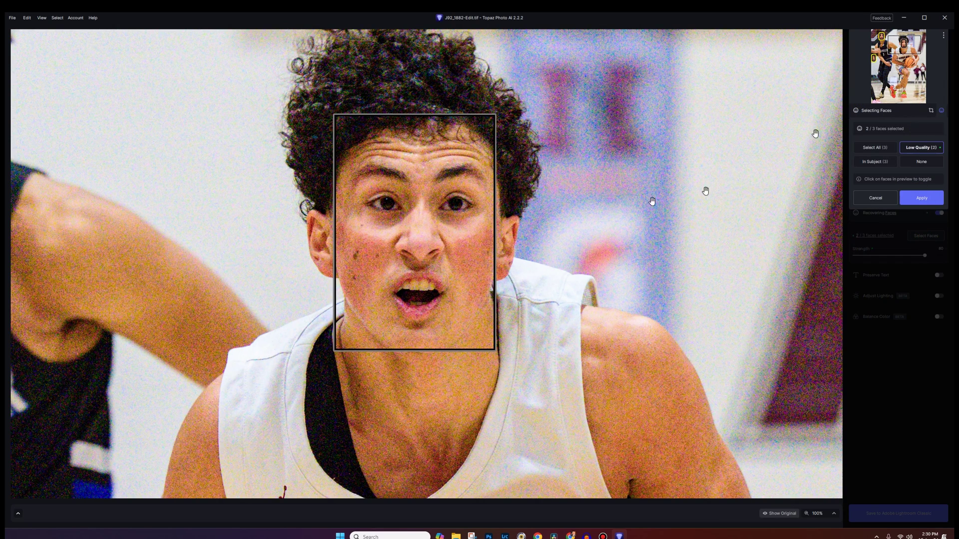
click(424, 206)
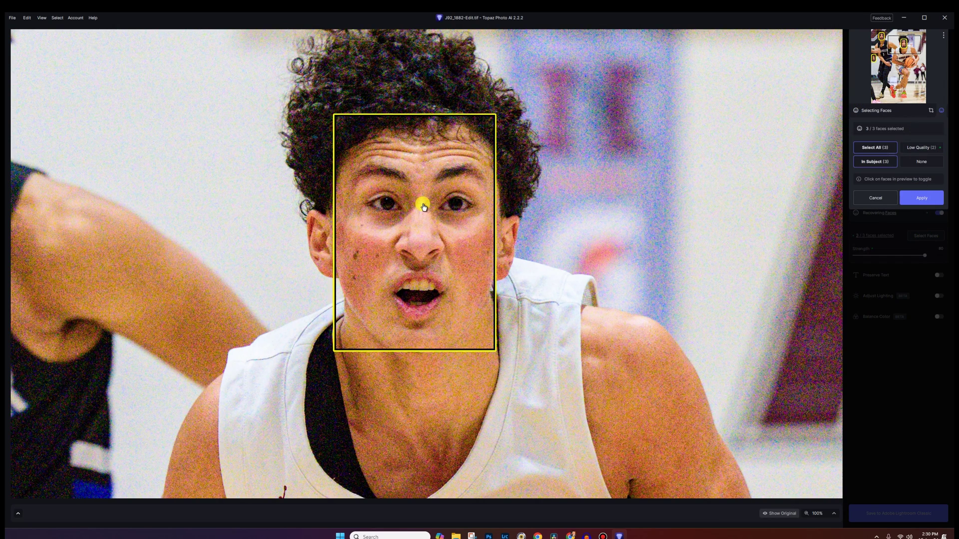
Remove the standing Chandler player's and the crouching defender's faces from the selection and apply it
click(883, 37)
click(302, 183)
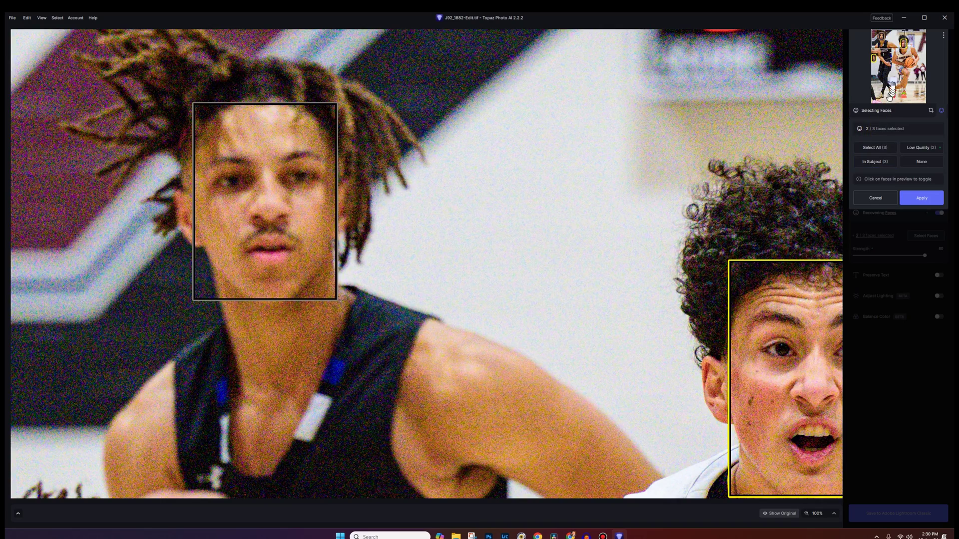
click(874, 59)
click(78, 235)
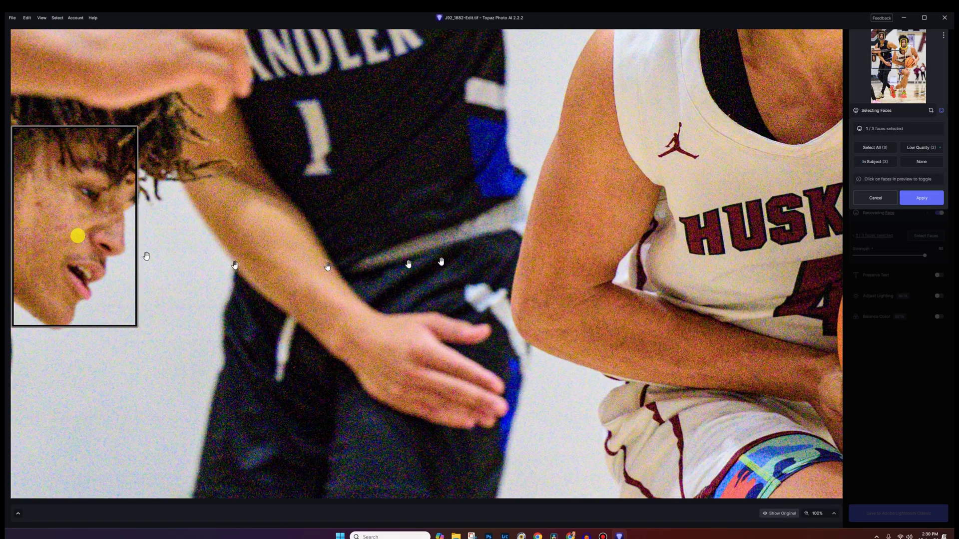
click(926, 199)
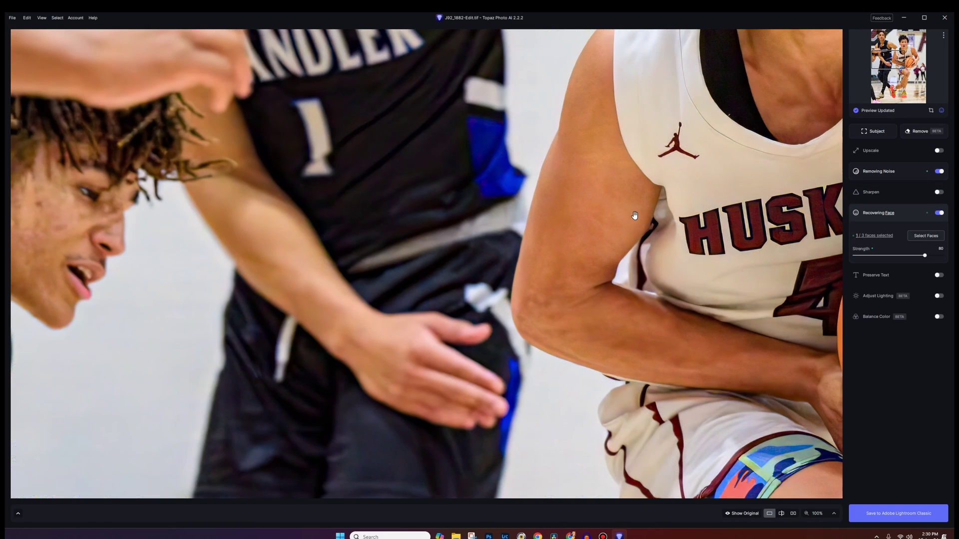
Switch the noise removal AI model to Extreme with the ball carrier's jersey and ball in view
click(904, 45)
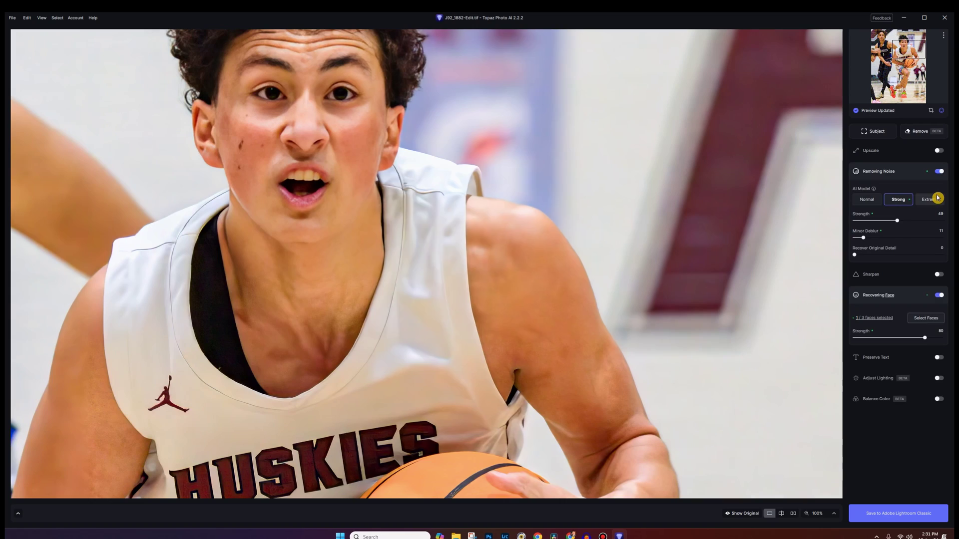
drag(370, 361, 371, 161)
click(932, 199)
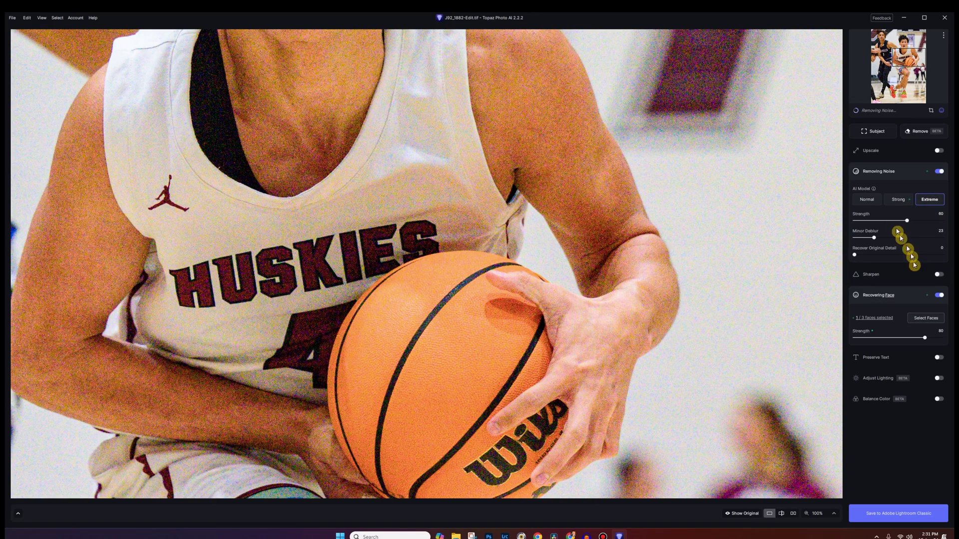
click(882, 221)
Send the original J92_1357.NEF from Lightroom to Topaz Photo AI as a copy with Lightroom adjustments
click(473, 316)
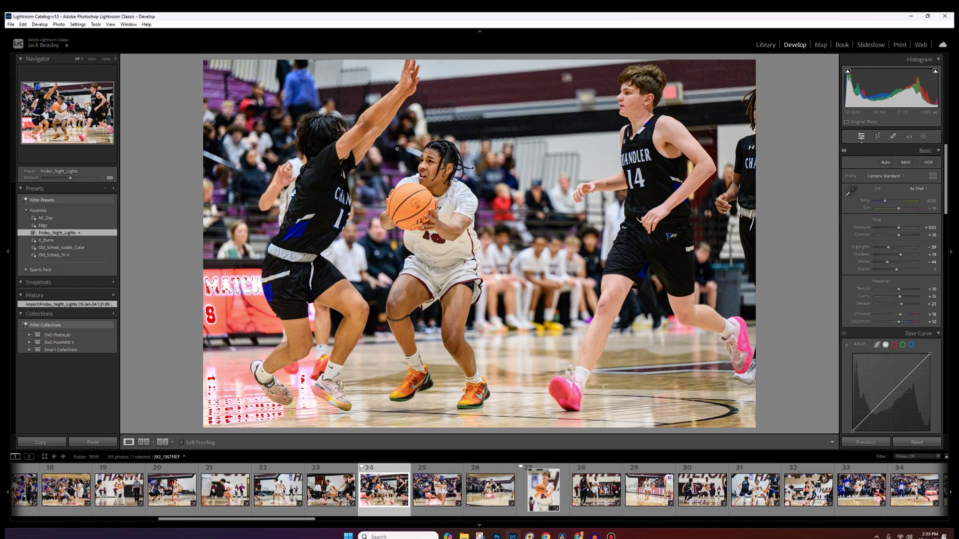
drag(423, 158, 384, 263)
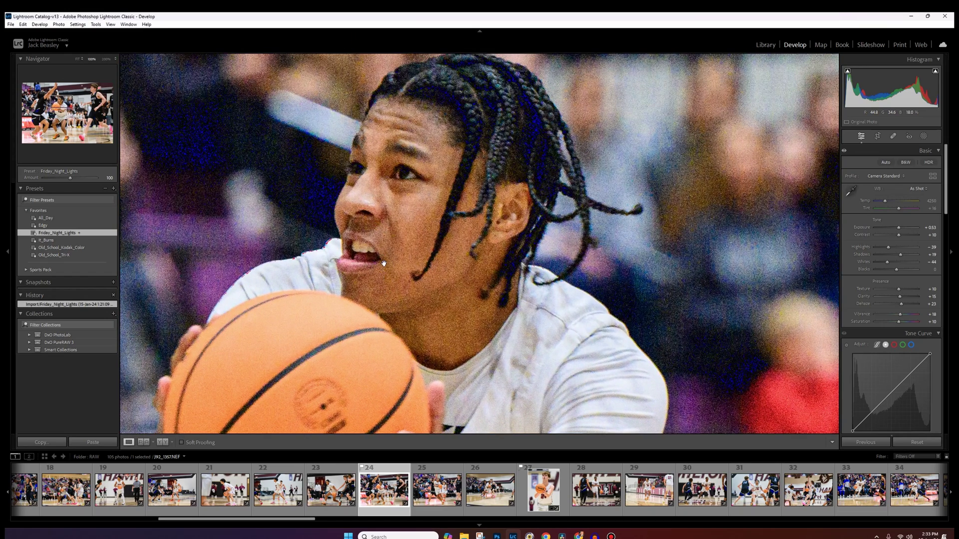
key(ctrl+alt+e)
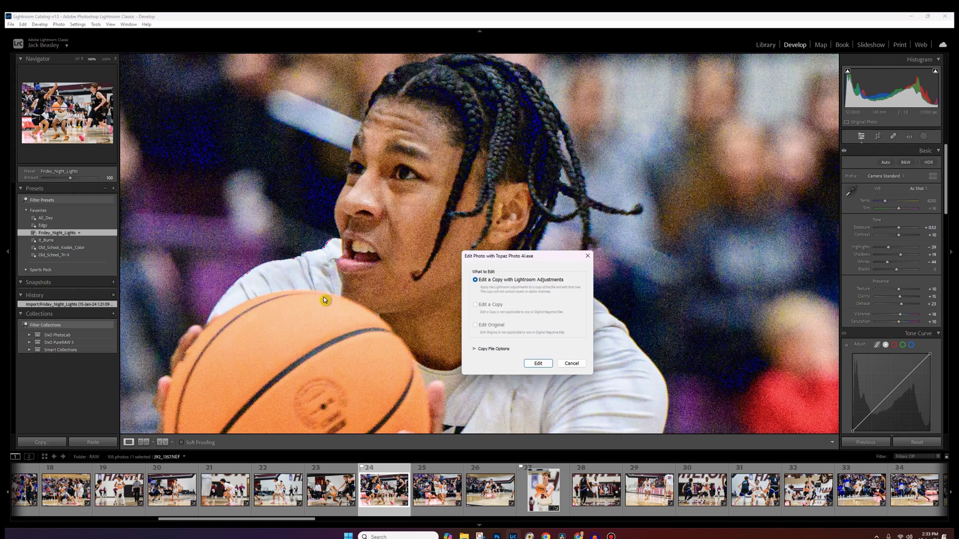
click(534, 366)
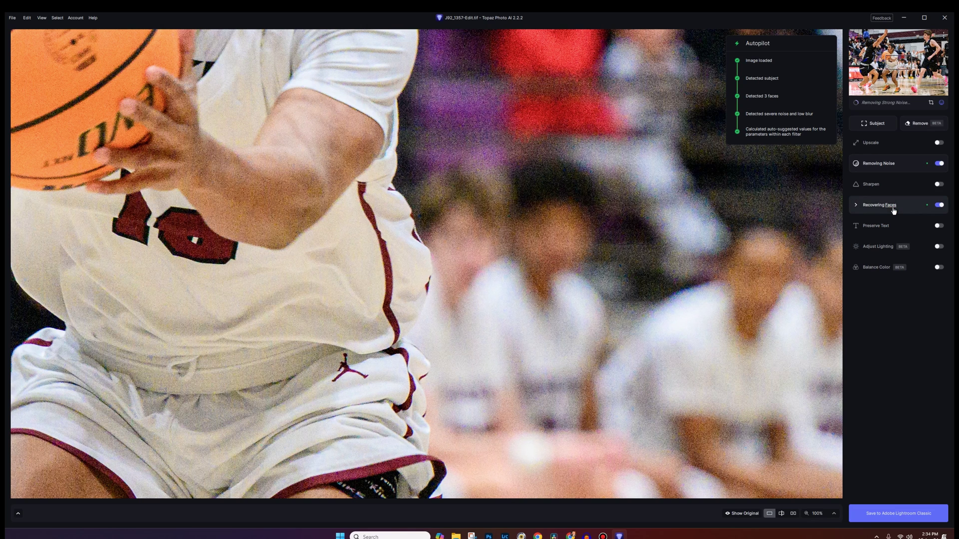
Review the faces picked for face recovery across the whole photo and at full size on the seated spectator
click(892, 208)
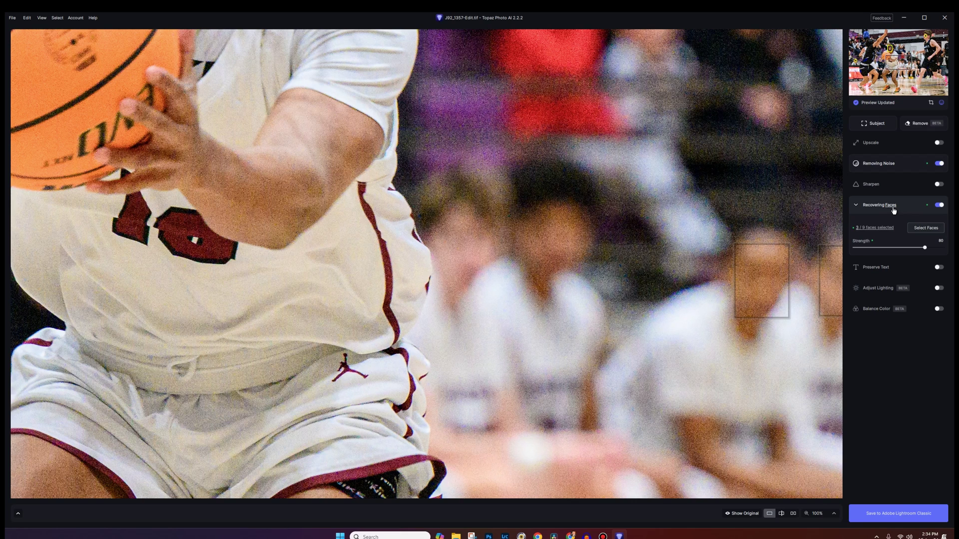
click(924, 229)
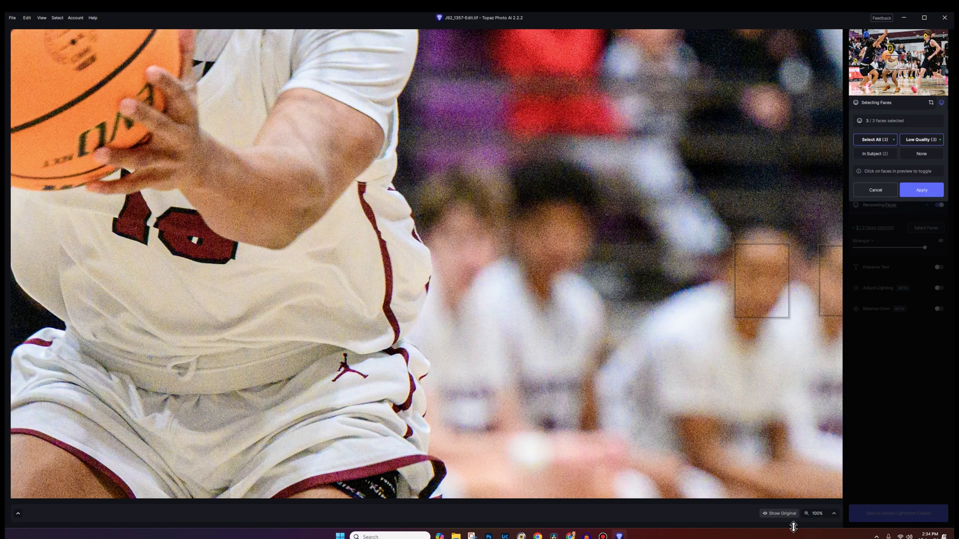
click(815, 513)
click(819, 434)
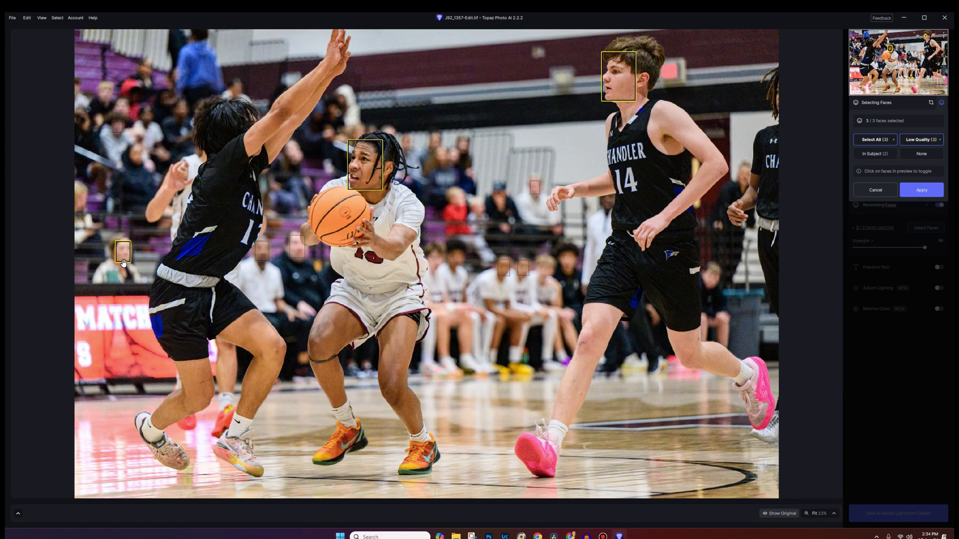
click(134, 276)
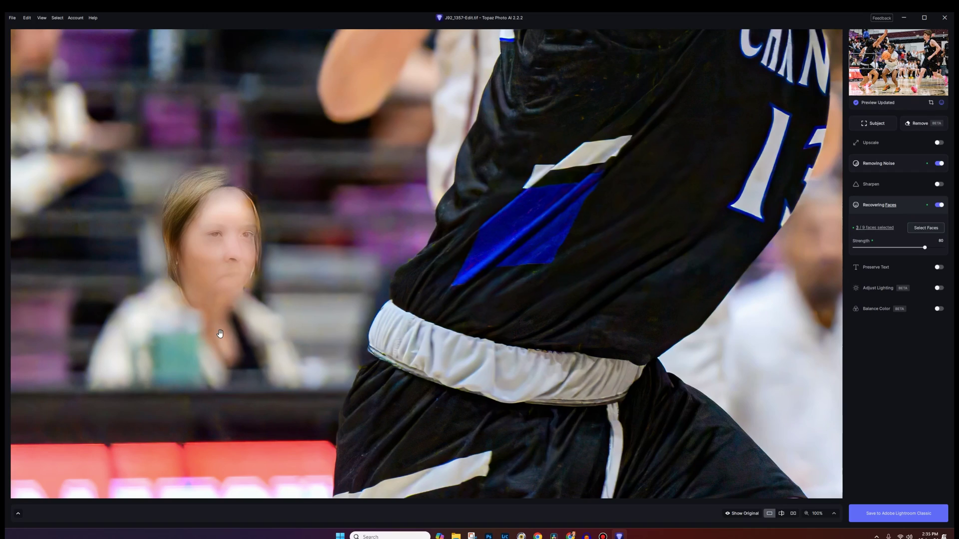
Remove the seated spectator's and the running Chandler number 14's faces from the face recovery selection and apply it
click(890, 205)
click(197, 244)
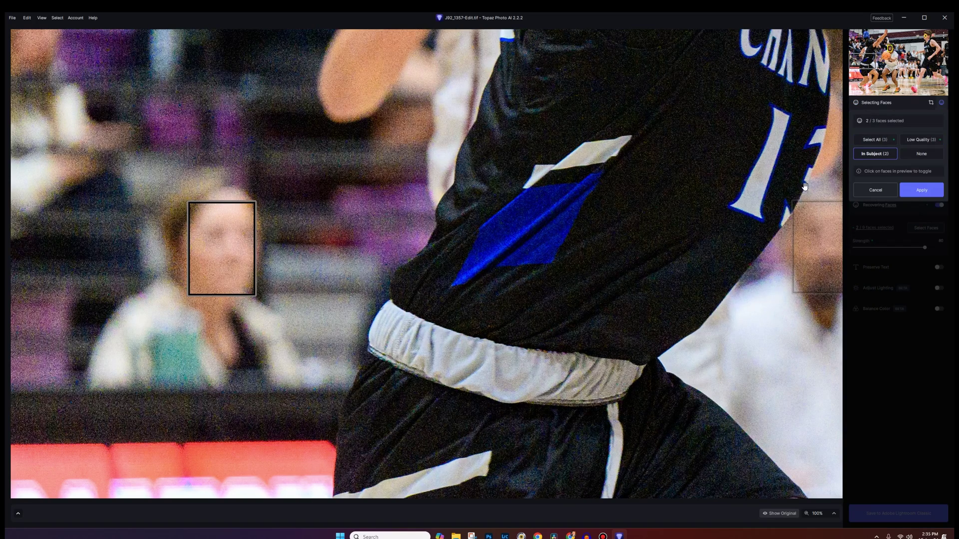
click(927, 36)
click(379, 204)
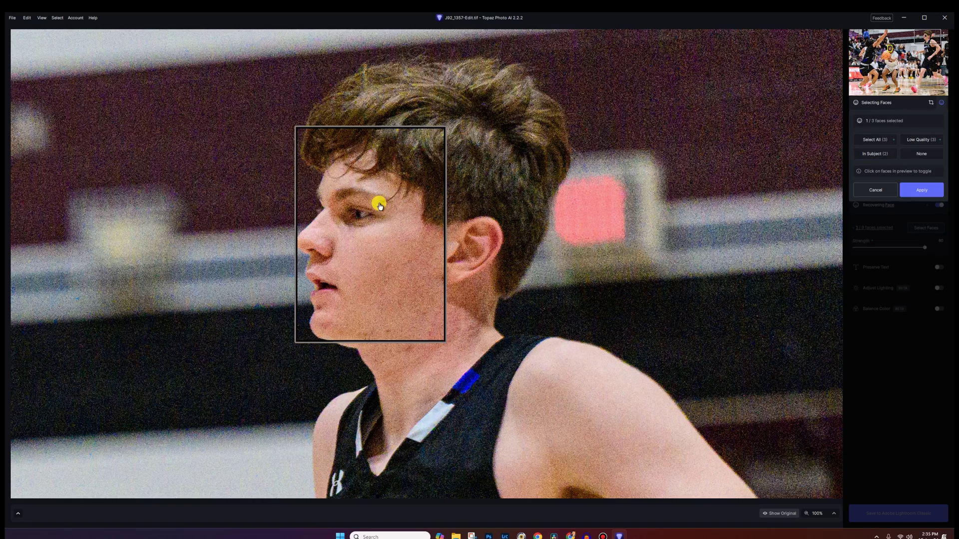
click(938, 194)
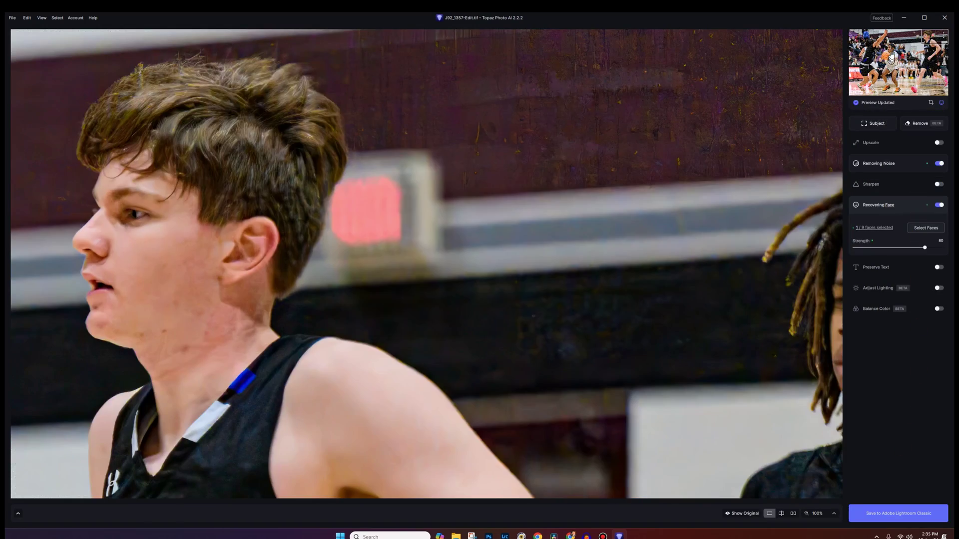
Compare the Strong and Extreme noise removal models on the wall behind Chandler number 14, choose Extreme and lower its strength
click(892, 54)
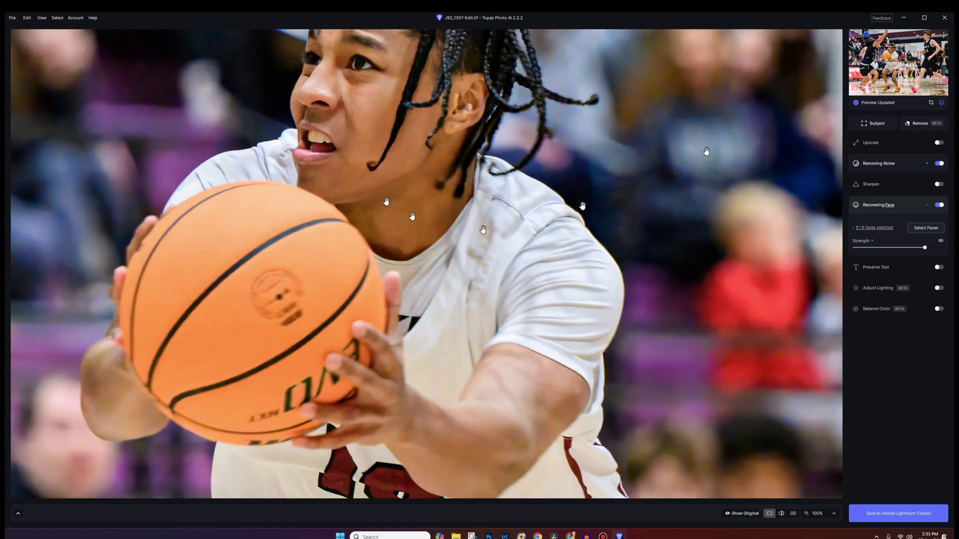
click(891, 50)
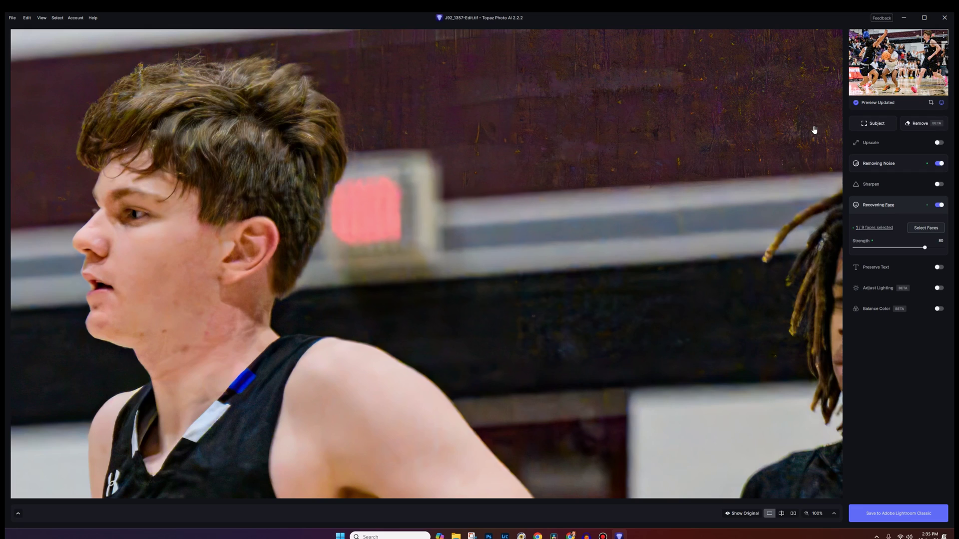
click(884, 162)
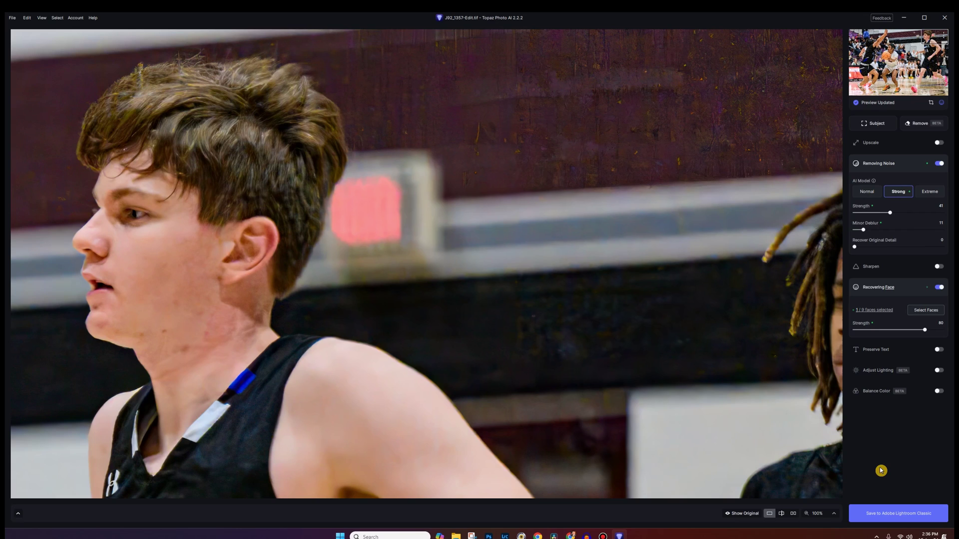
click(925, 193)
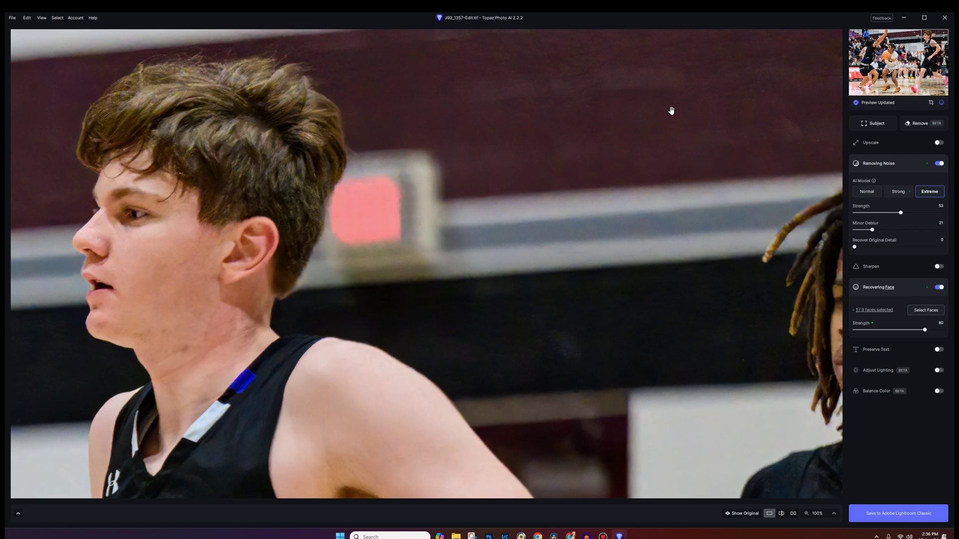
click(894, 190)
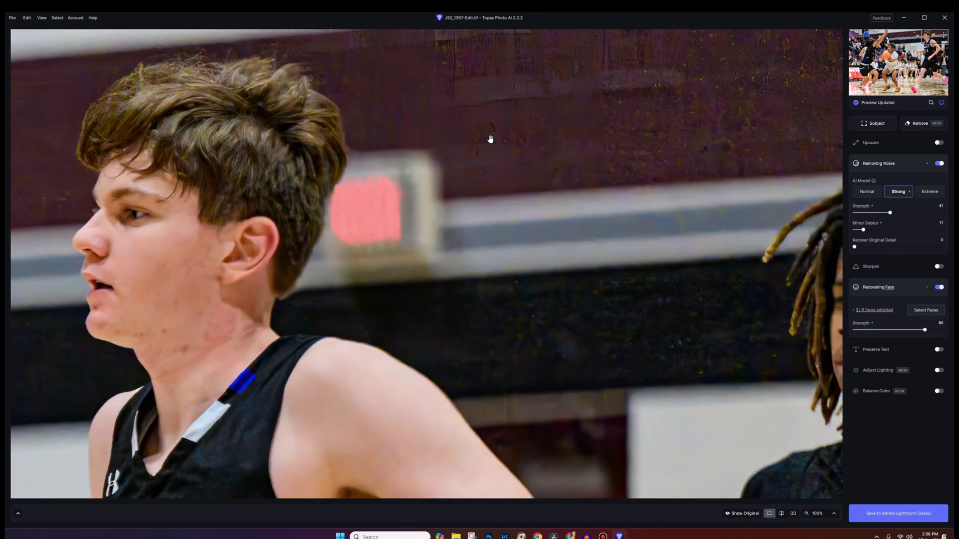
click(932, 190)
drag(901, 212, 880, 212)
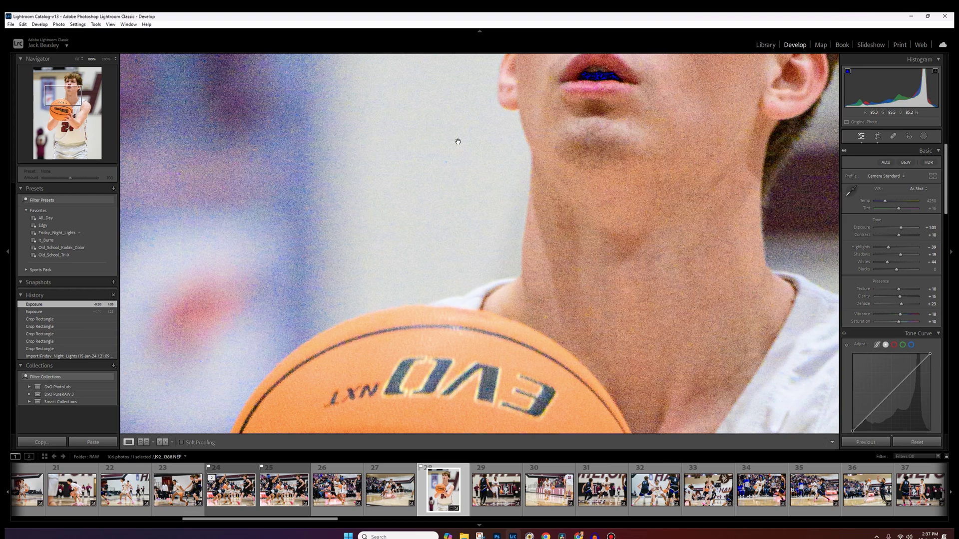
In Lightroom, inspect the noise on the player's face in J92_1388.NEF at full size and check the photo's crop
click(420, 104)
drag(420, 104, 216, 250)
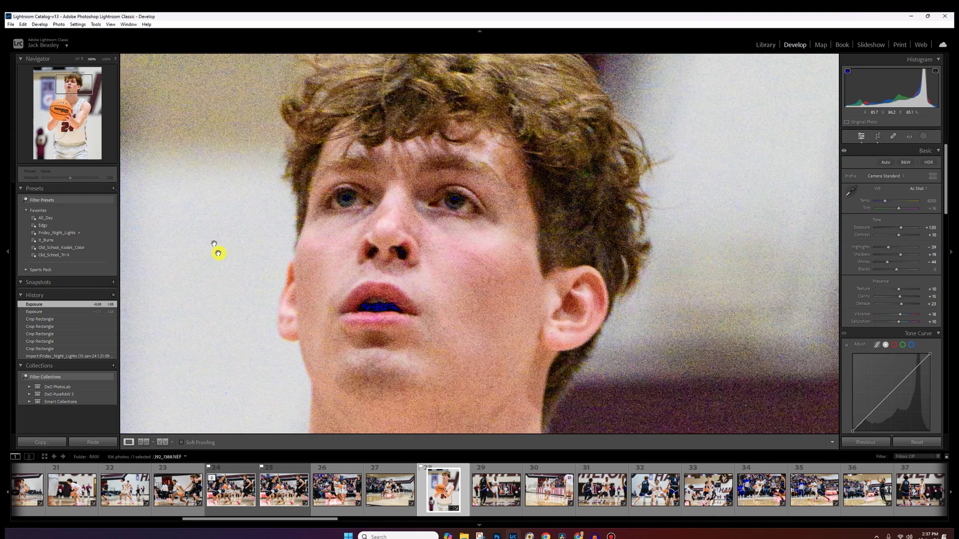
click(78, 59)
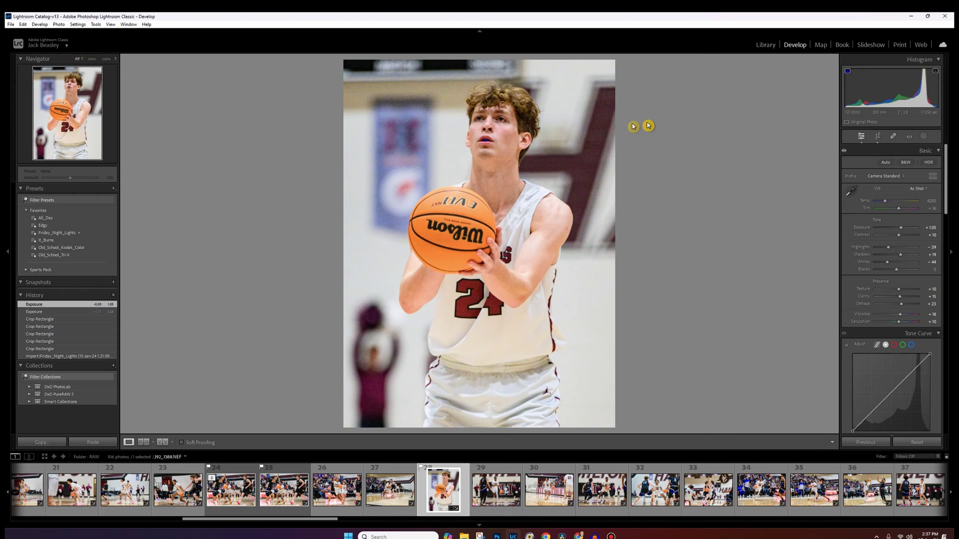
click(879, 136)
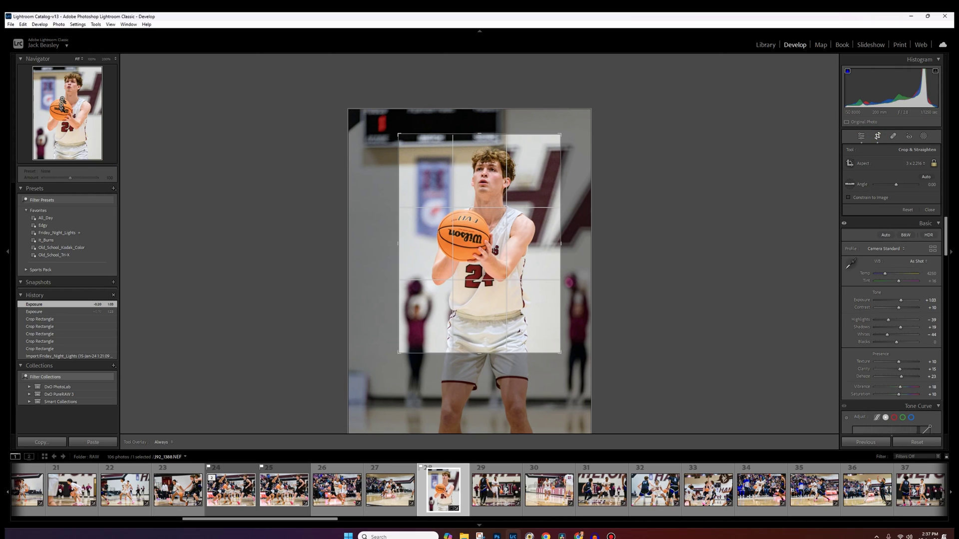
key(Return)
Process the RAW file J92_1388.NEF with the Topaz Photo AI plug-in
click(10, 24)
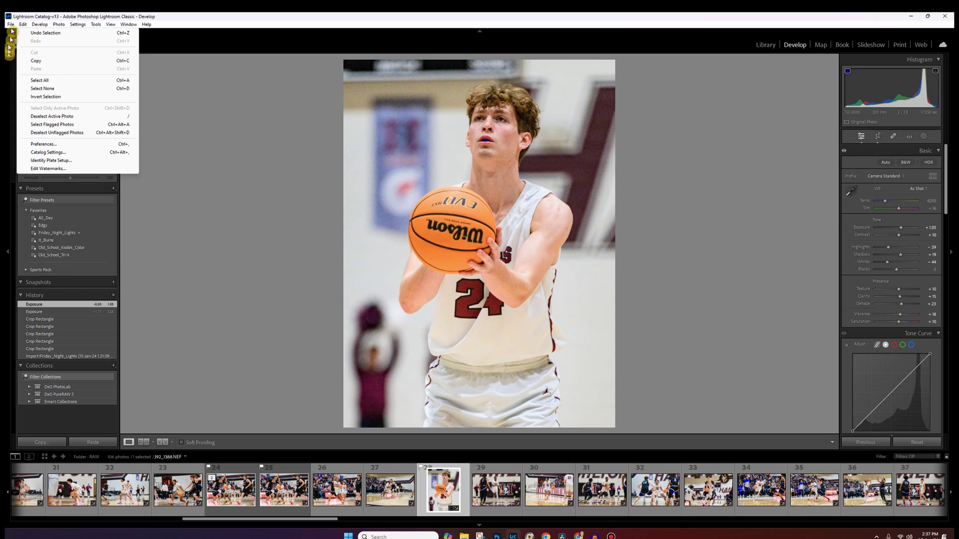
mouse_move(25, 184)
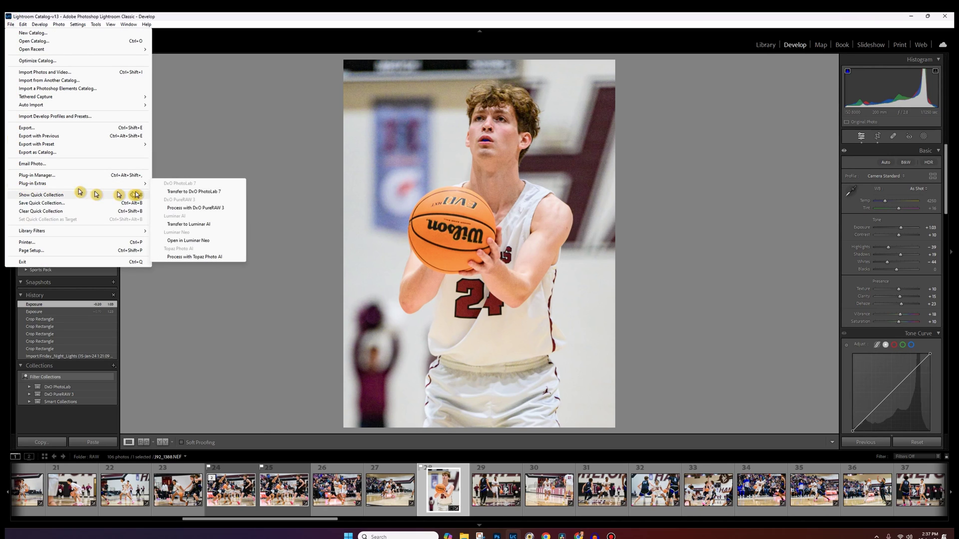
click(168, 257)
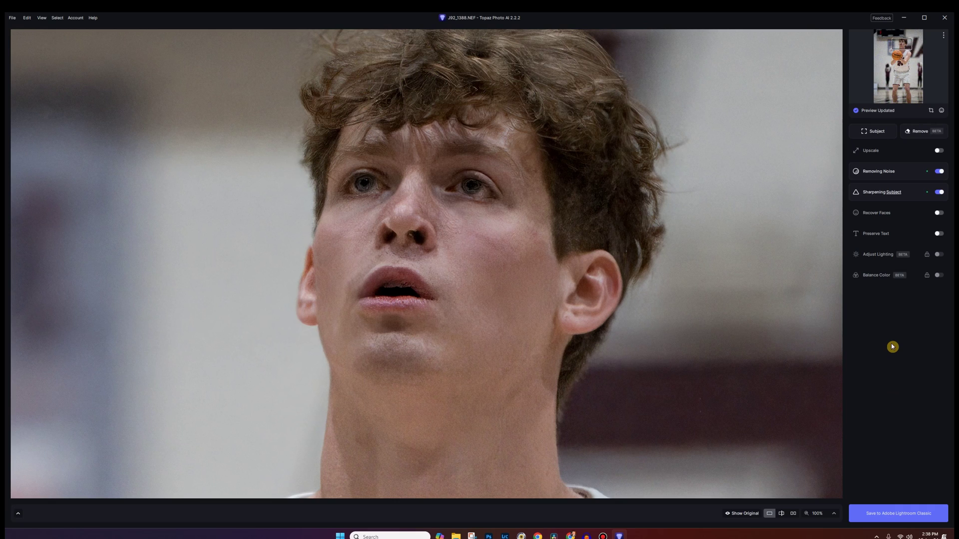
Compare the RAW Strong noise removal model with RAW Normal on the player's face, ending on RAW Normal
click(884, 171)
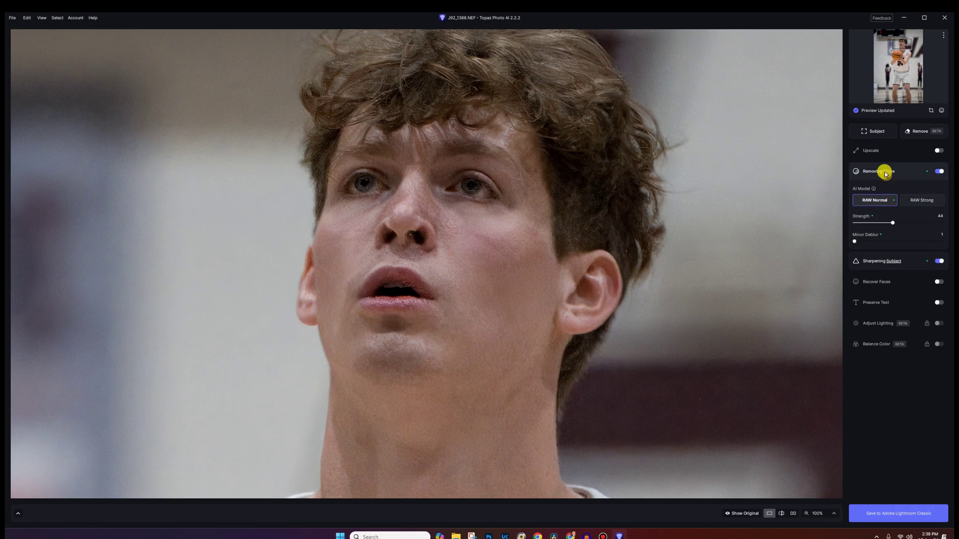
click(918, 201)
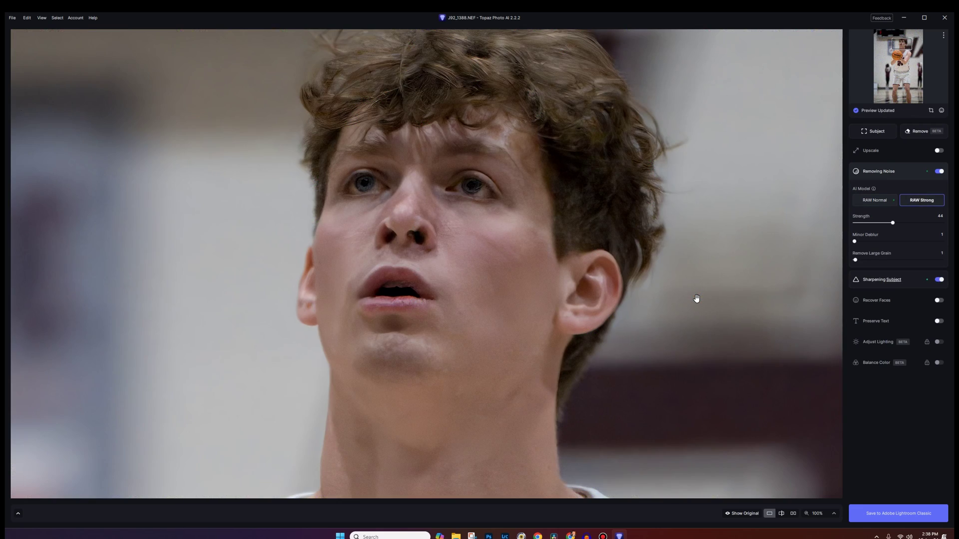
click(864, 201)
click(865, 202)
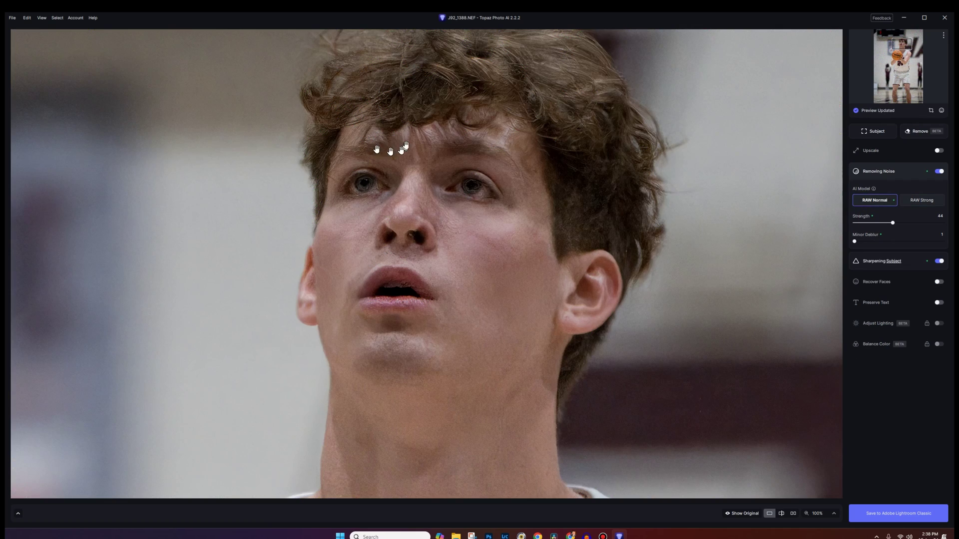
Examine the RAW Normal noise removal on the player's neck, ball, jersey and shoulder, returning to the face
click(464, 523)
drag(464, 523, 368, 200)
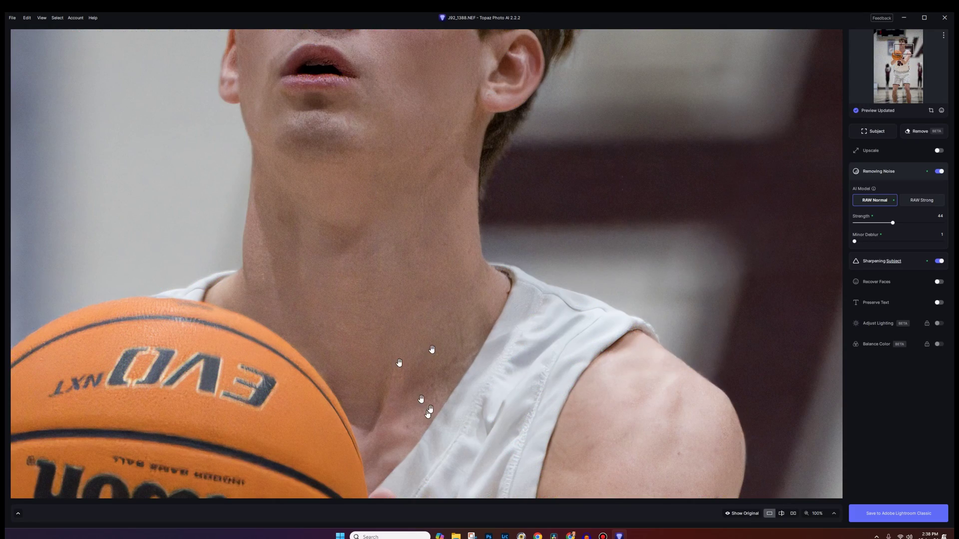
drag(601, 394, 564, 128)
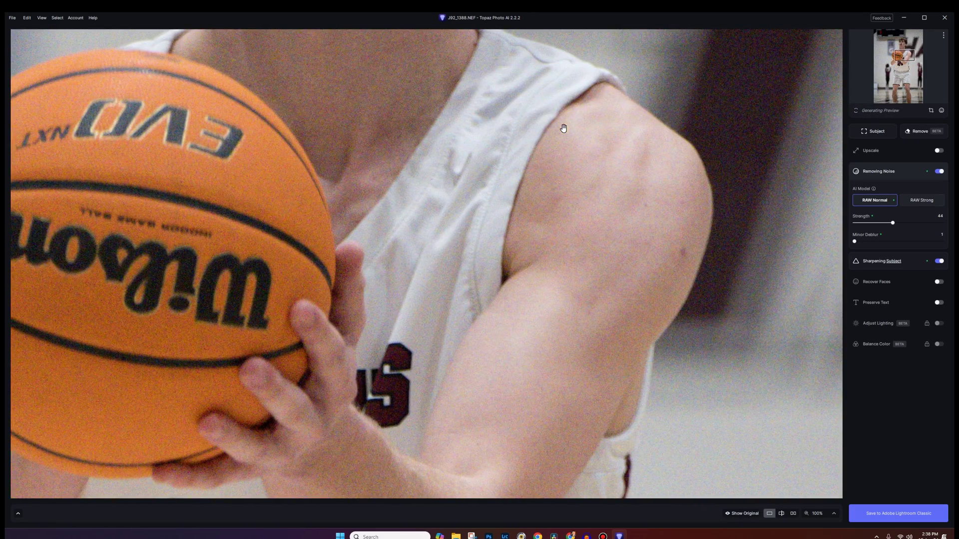
drag(492, 152, 505, 376)
drag(431, 235, 438, 402)
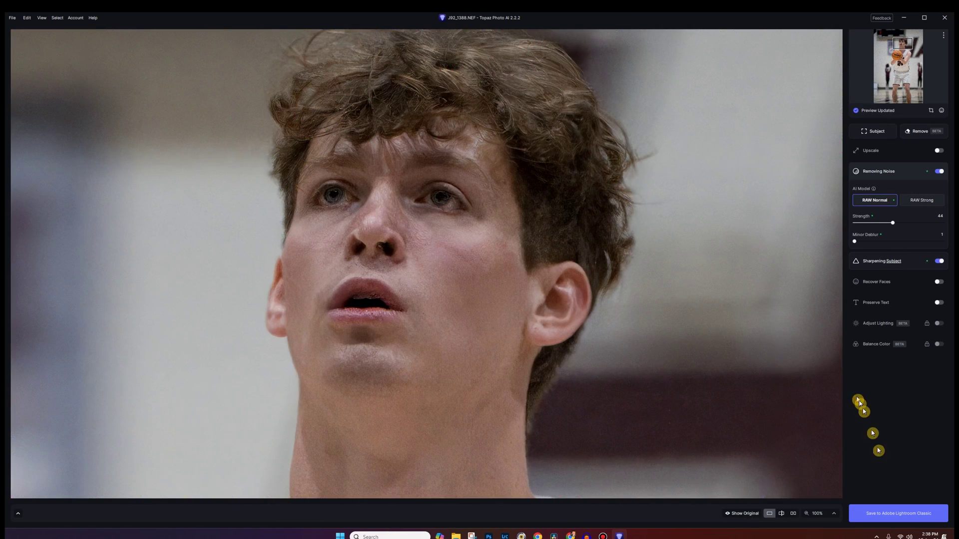
Switch the noise removal model to RAW Strong and check it with subject sharpening on the ball, jersey, arm and face
click(914, 201)
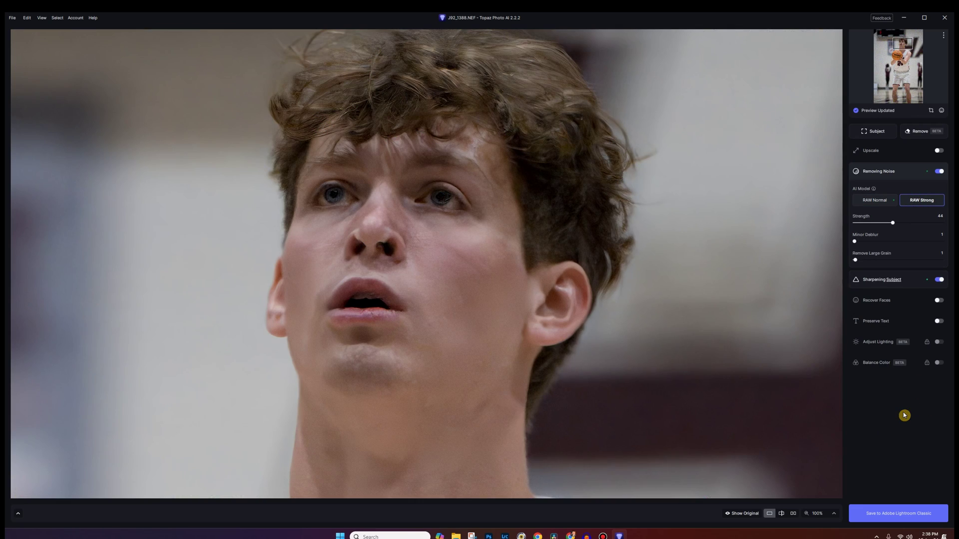
click(880, 280)
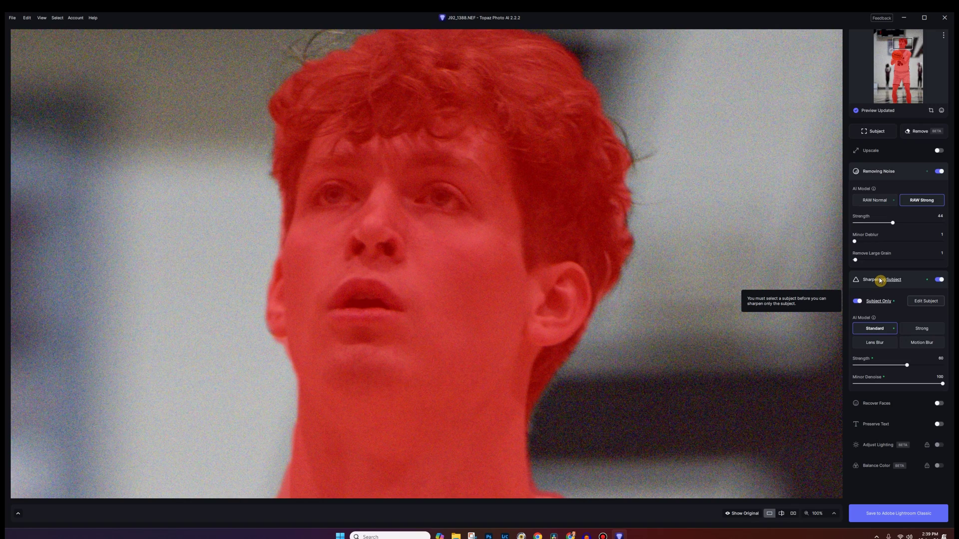
drag(546, 428, 506, 128)
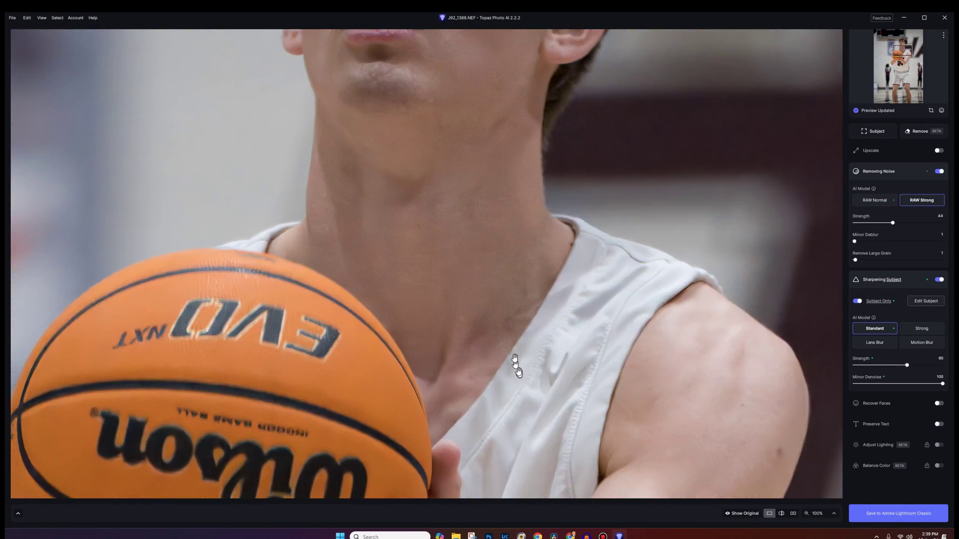
scroll(507, 348, down, 6)
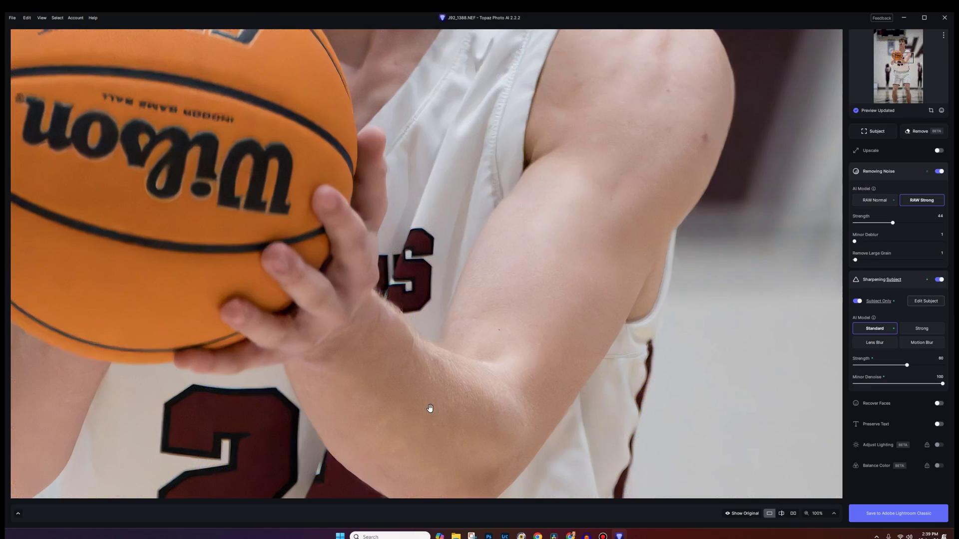
drag(428, 402, 562, 33)
drag(552, 79, 497, 400)
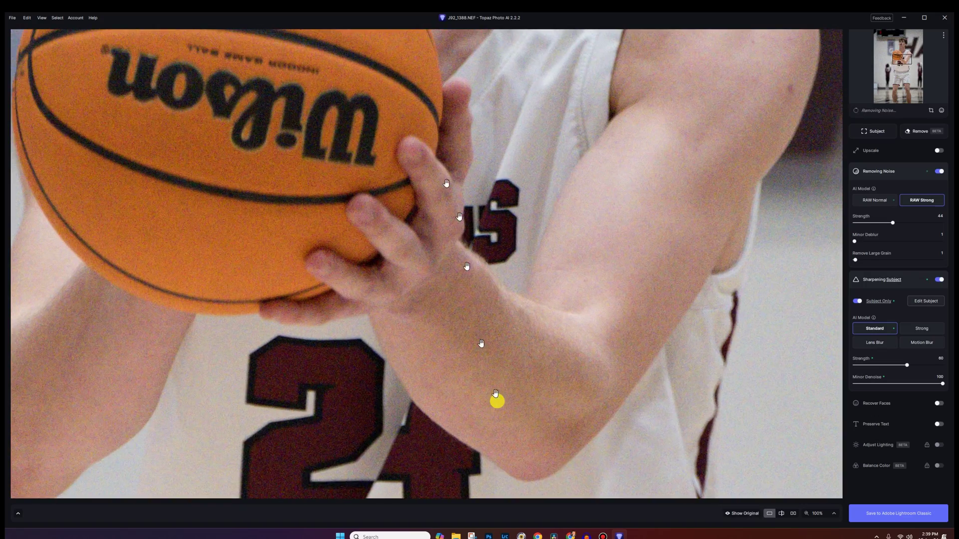
drag(440, 199, 447, 435)
drag(464, 175, 460, 381)
mouse_move(467, 224)
mouse_down()
mouse_move(452, 353)
mouse_move(465, 300)
mouse_move(467, 320)
mouse_up()
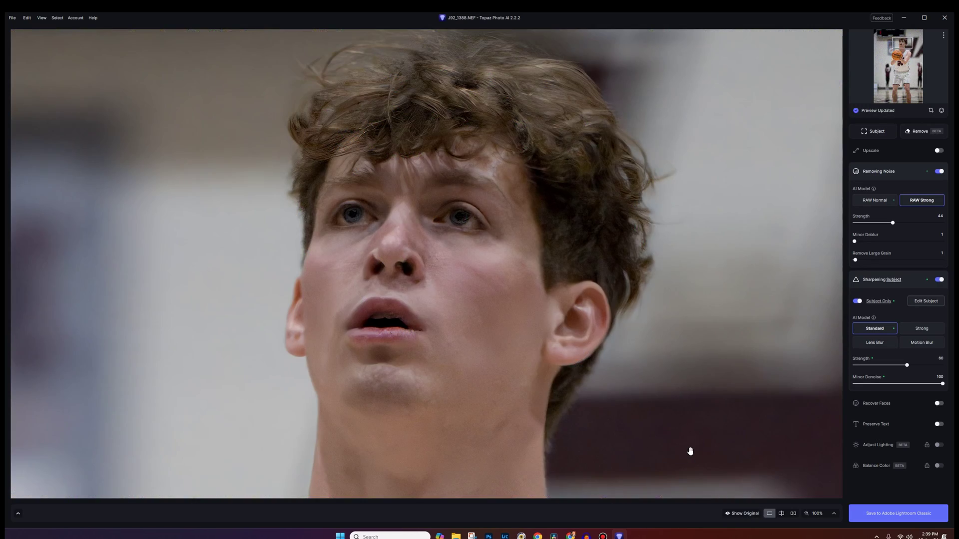
Turn on face recovery for the player and show its settings
click(906, 513)
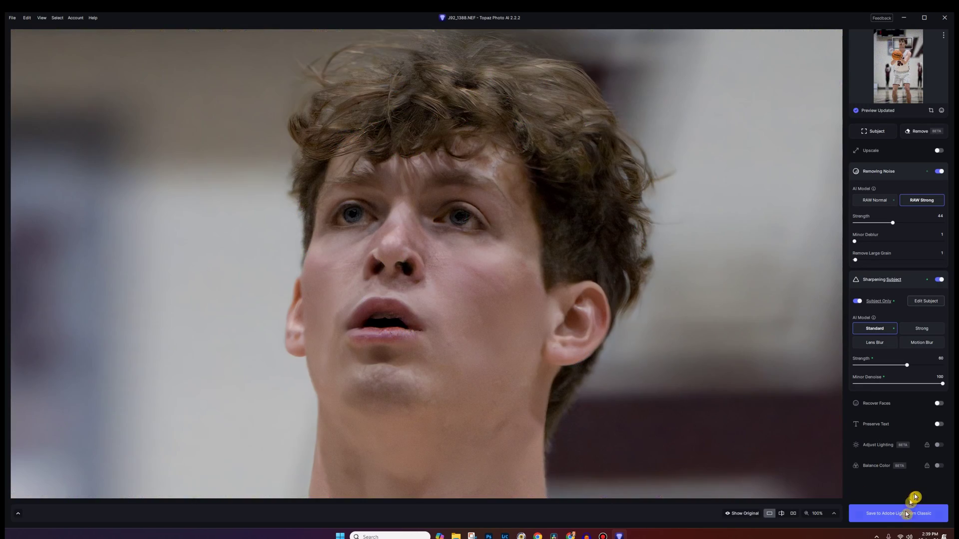
click(939, 404)
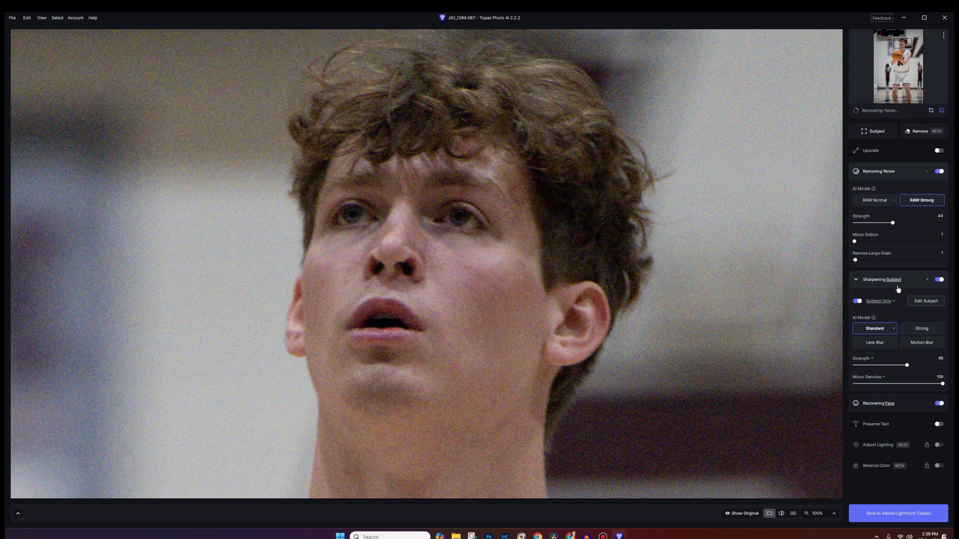
click(923, 407)
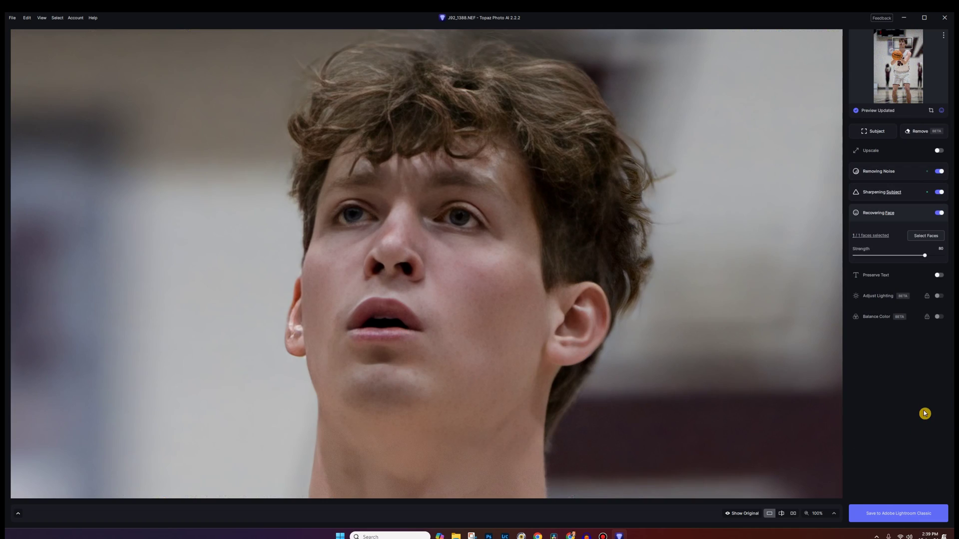